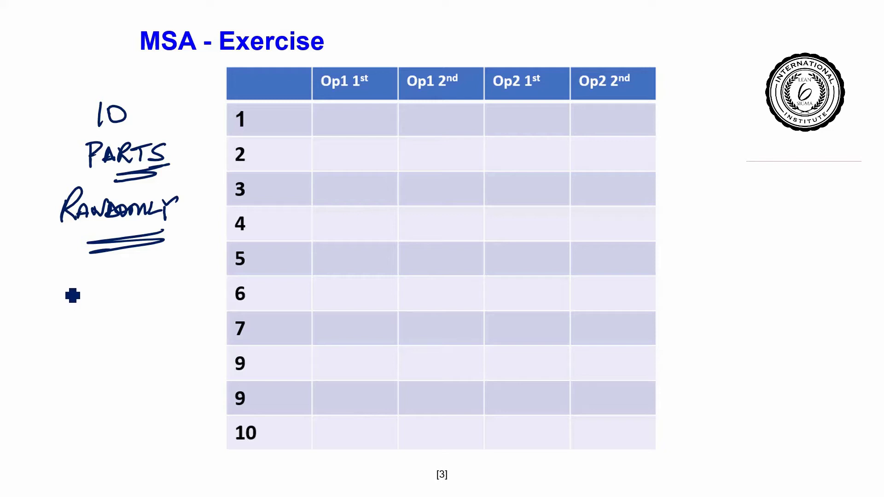
Write 'DO NOT PRE-SELECT' beneath RANDOMLY and underline it.
mouse_move(55, 302)
left_mouse_down()
mouse_move(147, 292)
mouse_move(131, 296)
left_mouse_up()
mouse_move(33, 321)
left_mouse_down()
mouse_move(41, 338)
mouse_move(133, 326)
mouse_move(184, 328)
mouse_move(183, 337)
left_mouse_up()
left_click_drag(81, 360, 162, 345)
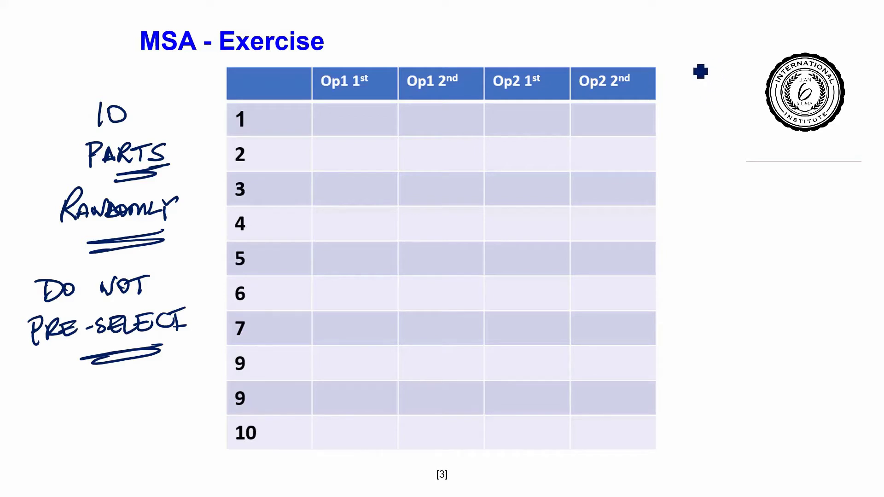
Start the variation-source list down the right side: M/C, METHOD, MATERIAL.
left_click_drag(689, 66, 713, 67)
mouse_move(719, 32)
left_mouse_down()
mouse_move(716, 79)
mouse_move(746, 68)
left_mouse_up()
mouse_move(685, 118)
left_mouse_down()
mouse_move(732, 117)
mouse_move(723, 112)
mouse_move(742, 108)
left_mouse_up()
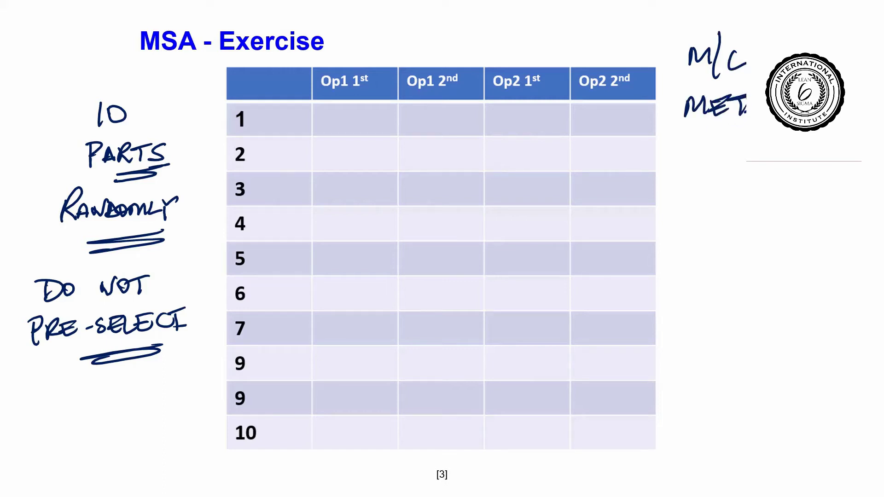
left_click_drag(697, 158, 730, 159)
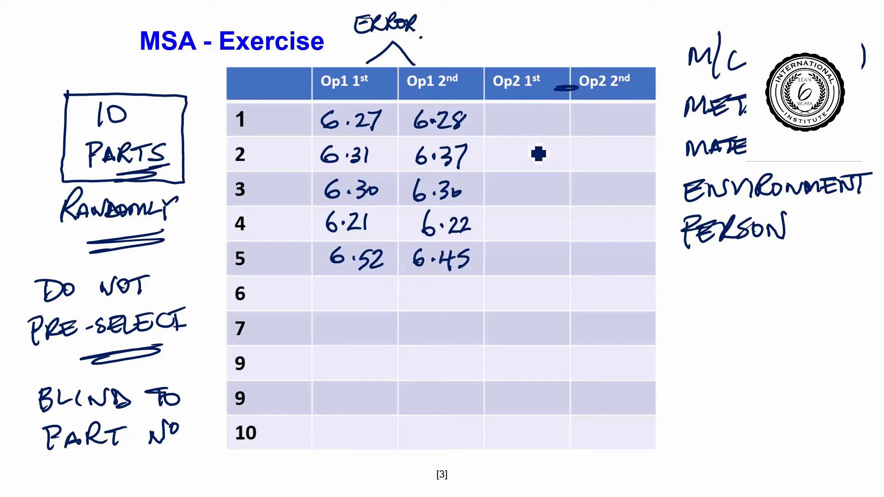
Ink operator 2's first-trial readings for parts 1–5, including 6.26, 6.30, 6.29 and 6.50.
mouse_move(502, 112)
left_mouse_down()
mouse_move(504, 130)
mouse_move(535, 121)
left_mouse_up()
left_click(515, 124)
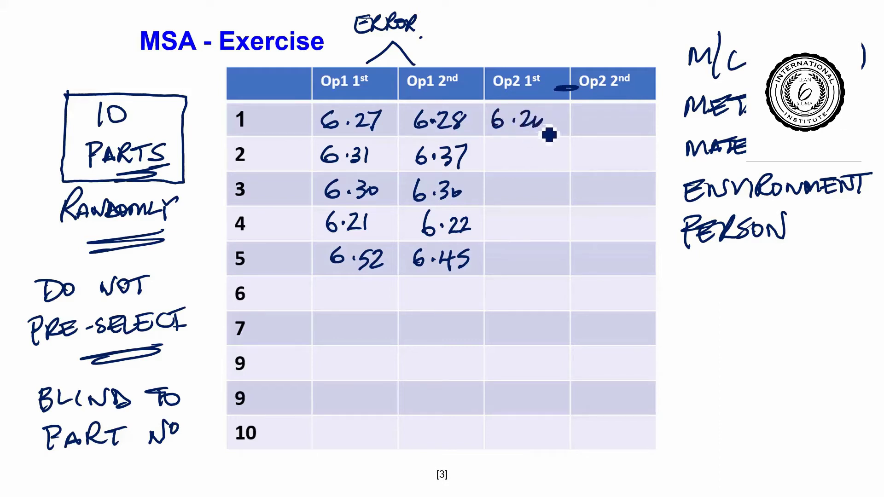
mouse_move(511, 150)
left_mouse_down()
mouse_move(513, 173)
mouse_move(536, 158)
mouse_move(541, 168)
mouse_move(552, 163)
mouse_move(511, 200)
mouse_move(539, 193)
mouse_move(540, 204)
mouse_move(555, 192)
mouse_move(556, 208)
mouse_move(515, 243)
mouse_move(540, 241)
mouse_move(556, 225)
mouse_move(561, 242)
mouse_move(512, 265)
left_mouse_up()
left_click(514, 161)
left_click(519, 188)
left_click(521, 227)
left_click(518, 261)
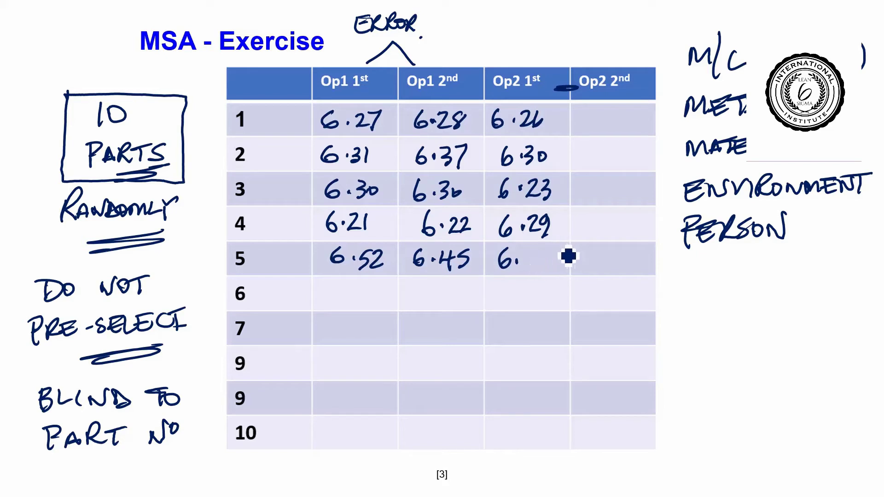
left_click_drag(535, 250, 549, 256)
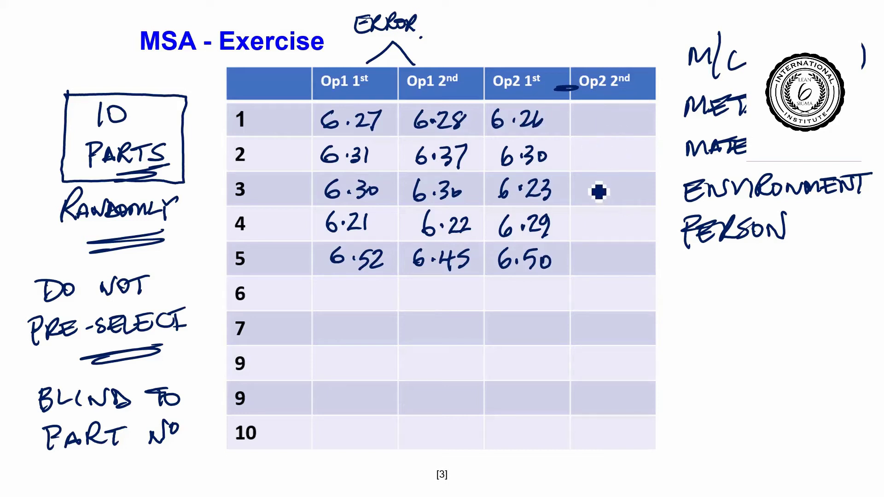
Ink operator 2's second-trial readings for parts 1–4, including 6.25 and 6.29.
mouse_move(588, 181)
left_mouse_down()
mouse_move(584, 198)
mouse_move(621, 190)
mouse_move(612, 200)
left_mouse_up()
mouse_move(599, 146)
left_mouse_down()
mouse_move(602, 169)
mouse_move(625, 167)
left_mouse_up()
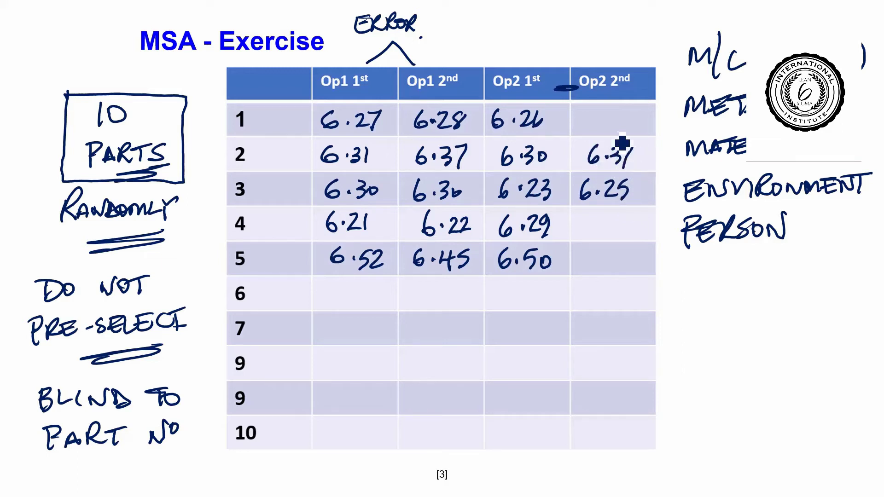
mouse_move(595, 111)
left_mouse_down()
mouse_move(591, 128)
mouse_move(623, 120)
mouse_move(636, 135)
left_mouse_up()
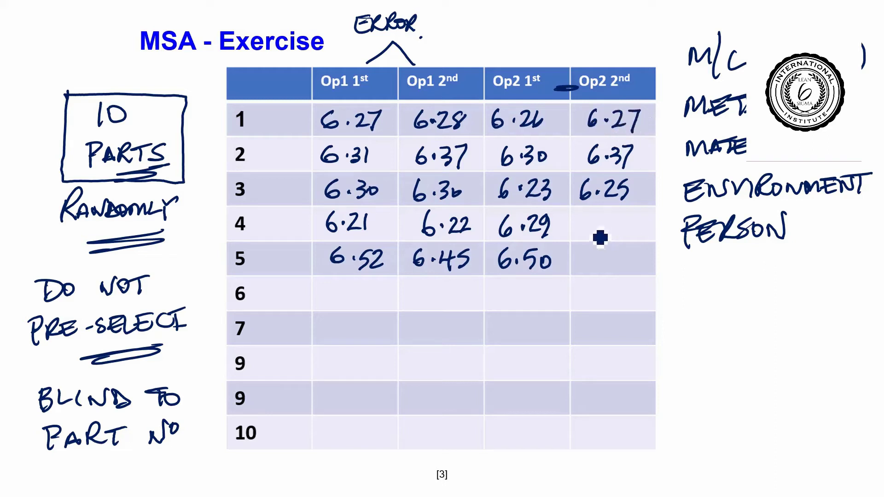
mouse_move(591, 214)
left_mouse_down()
mouse_move(586, 228)
mouse_move(622, 234)
mouse_move(632, 225)
mouse_move(587, 267)
mouse_move(612, 260)
mouse_move(610, 270)
mouse_move(627, 271)
left_mouse_up()
Finish part 5's 6.53 reading and draw ERROR brackets over operator 2 and between operators.
left_click(603, 263)
mouse_move(540, 69)
left_mouse_down()
mouse_move(579, 54)
mouse_move(584, 65)
left_mouse_up()
mouse_move(547, 18)
left_mouse_down()
mouse_move(547, 31)
mouse_move(571, 29)
mouse_move(565, 18)
left_mouse_up()
left_click_drag(550, 25, 614, 24)
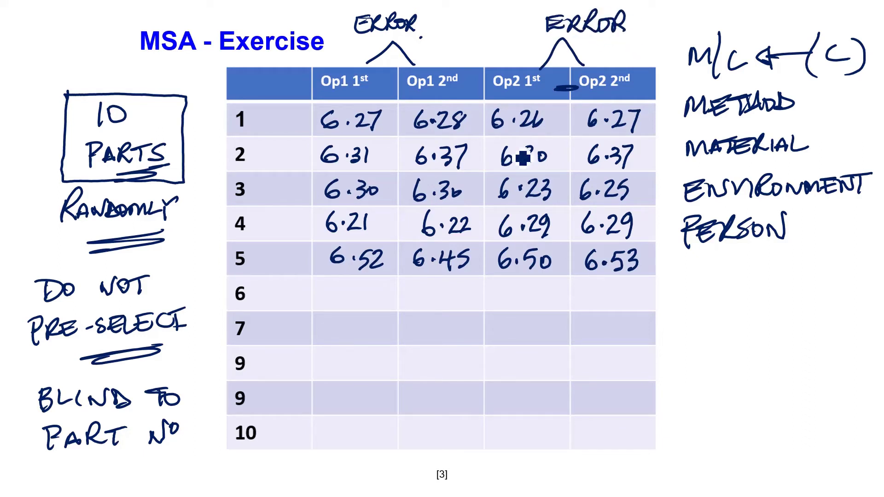
left_click_drag(571, 65, 495, 39)
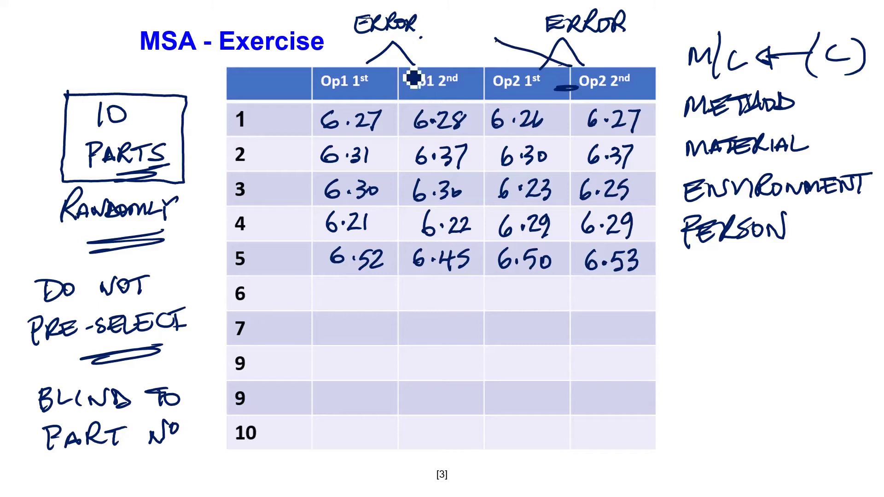
mouse_move(399, 66)
left_mouse_down()
mouse_move(476, 33)
mouse_move(474, 23)
mouse_move(488, 23)
mouse_move(491, 33)
mouse_move(498, 23)
mouse_move(516, 31)
left_mouse_up()
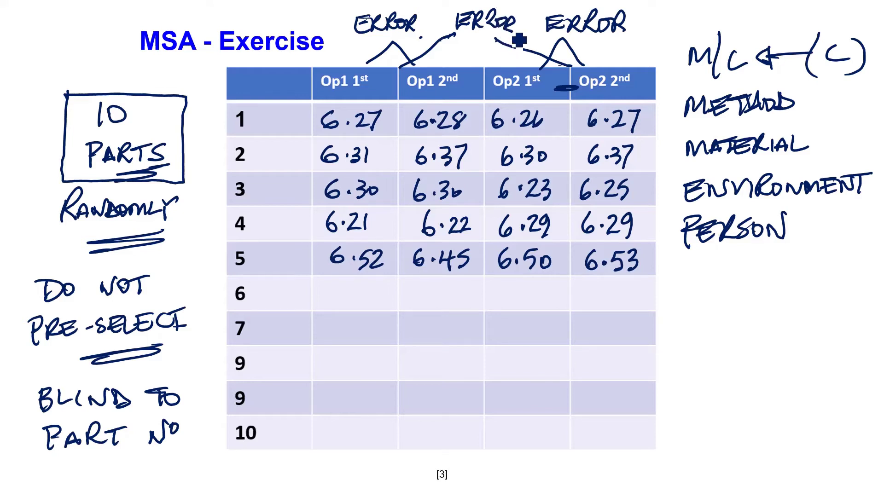
Tick operator 2's repeat variation as WITHIN and the cross-operator span as BETWEEN.
left_click_drag(545, 321, 600, 317)
left_click_drag(543, 371, 601, 383)
left_click(603, 379)
left_click_drag(588, 362, 616, 361)
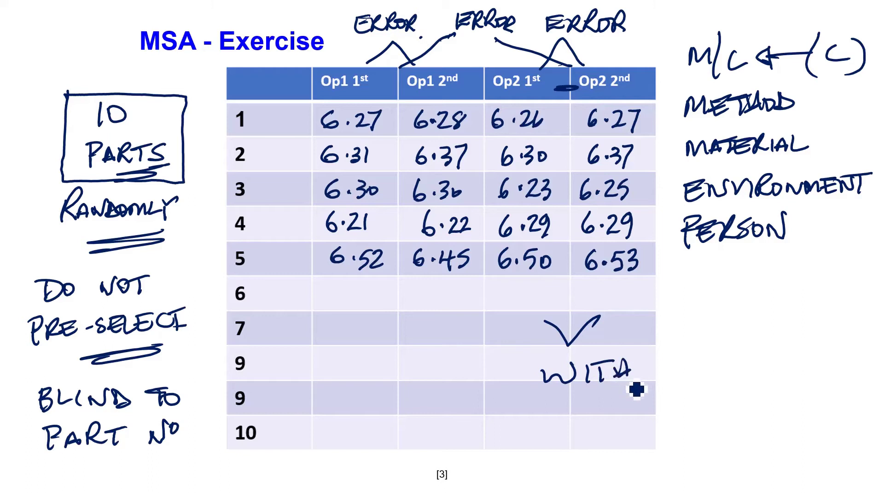
mouse_move(637, 391)
left_mouse_down()
mouse_move(640, 374)
mouse_move(675, 389)
mouse_move(652, 362)
left_mouse_up()
mouse_move(554, 290)
left_mouse_down()
mouse_move(468, 379)
mouse_move(375, 308)
left_mouse_up()
mouse_move(426, 400)
left_mouse_down()
mouse_move(442, 419)
mouse_move(482, 411)
mouse_move(582, 416)
mouse_move(576, 397)
left_mouse_up()
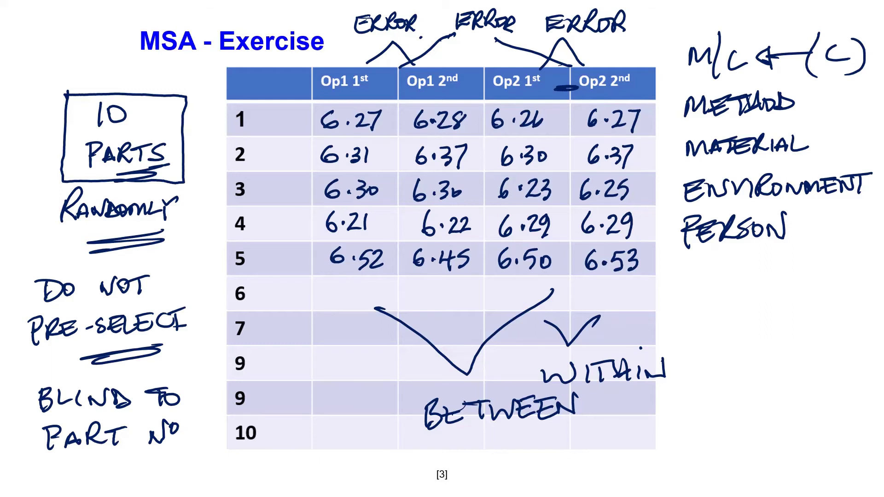
Switch to Minitab and highlight the trial readings, narrowing to part 1's row in C8–C11.
key("alt+Tab")
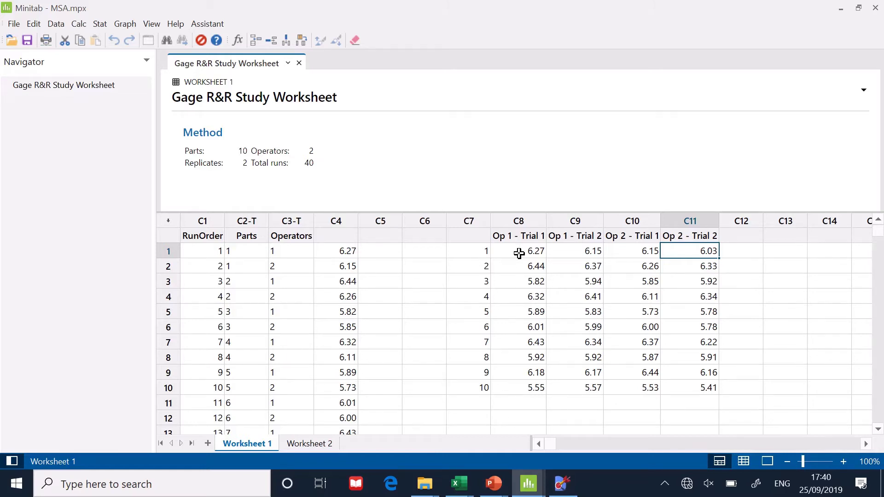
left_click_drag(519, 253, 681, 385)
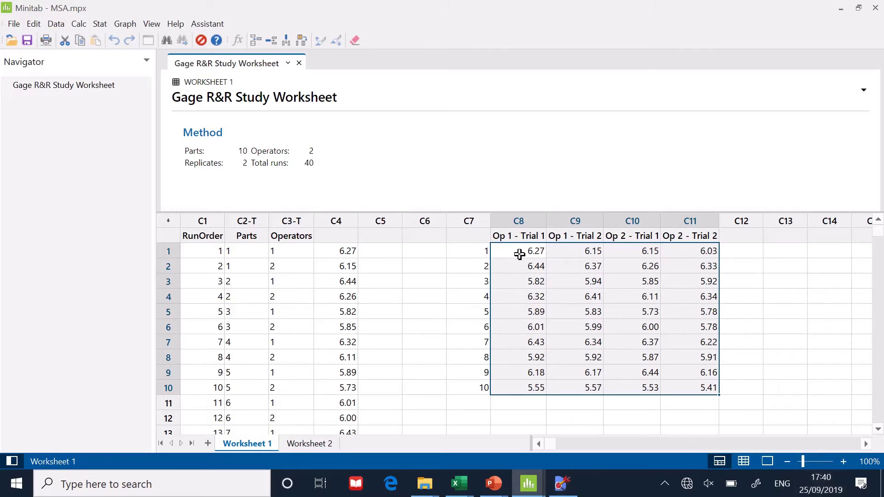
left_click_drag(521, 252, 682, 257)
left_click(682, 256)
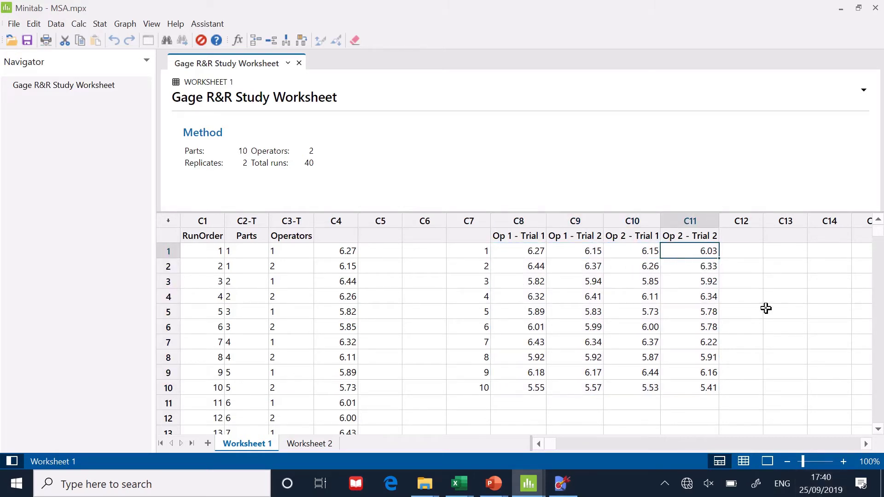
left_click_drag(505, 251, 686, 251)
left_click(687, 250)
left_click_drag(514, 251, 687, 254)
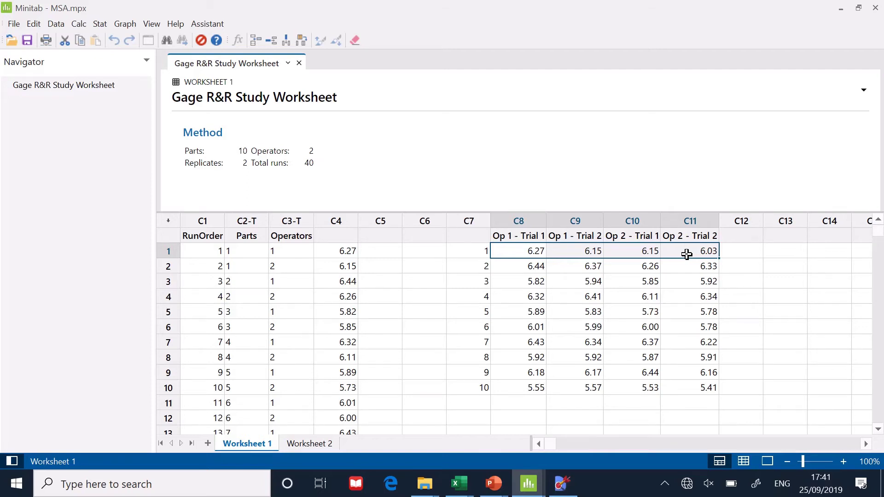
Compare part 1's first reading 6.27 in C8 with its stacked value in C4.
left_click(249, 252)
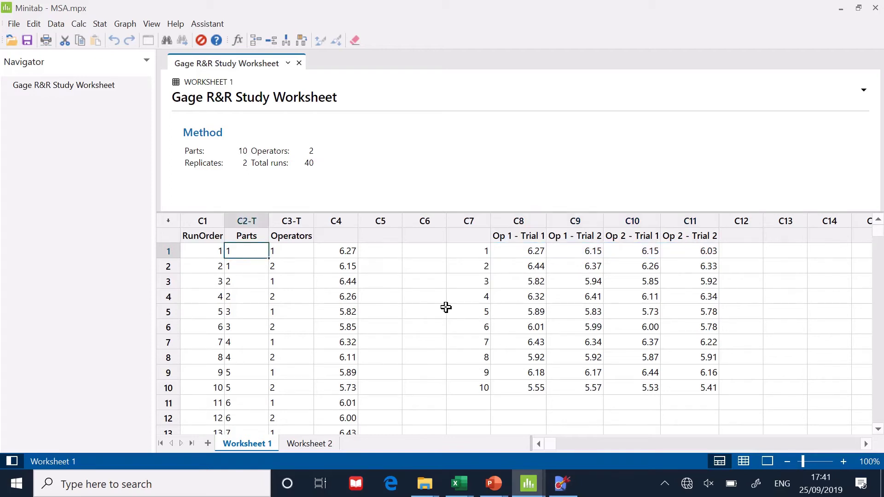
left_click(518, 251)
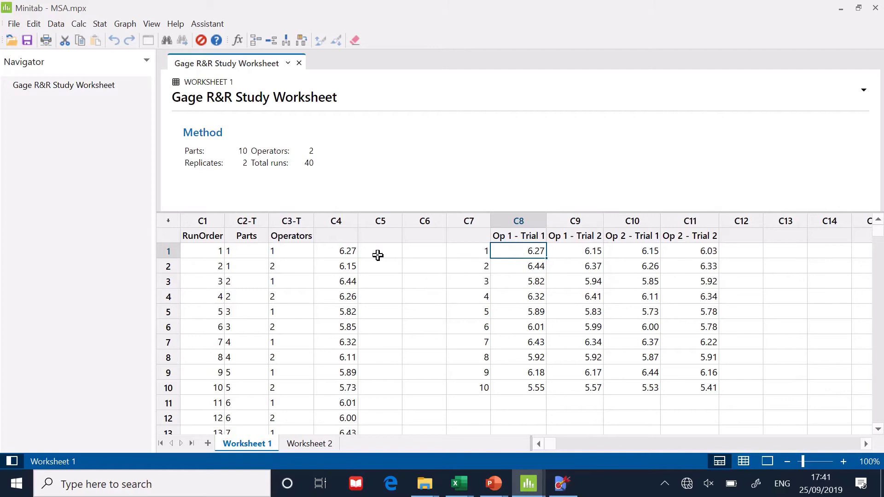
left_click(341, 253)
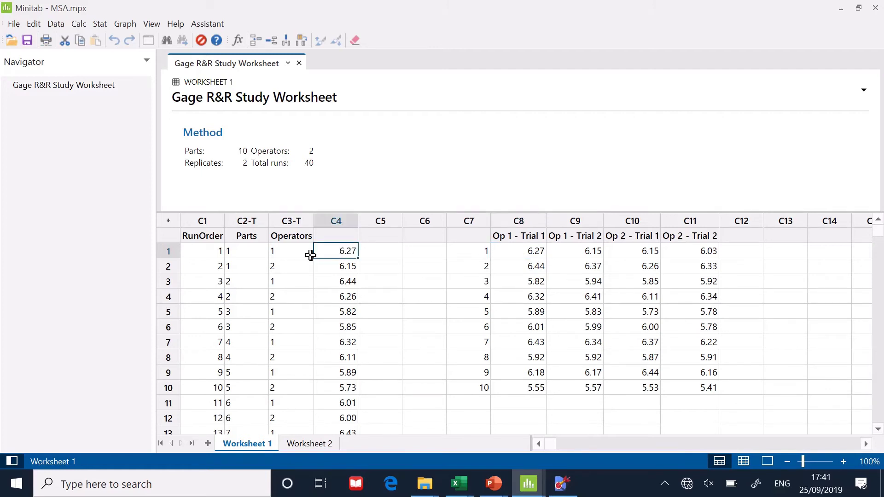
left_click(250, 252)
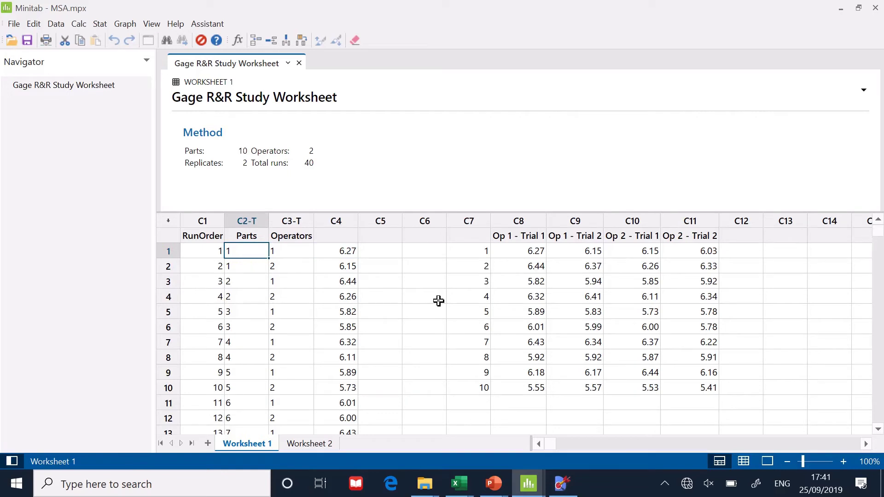
Step through the first rows' Parts and Operators entries to trace the run order.
key("Down")
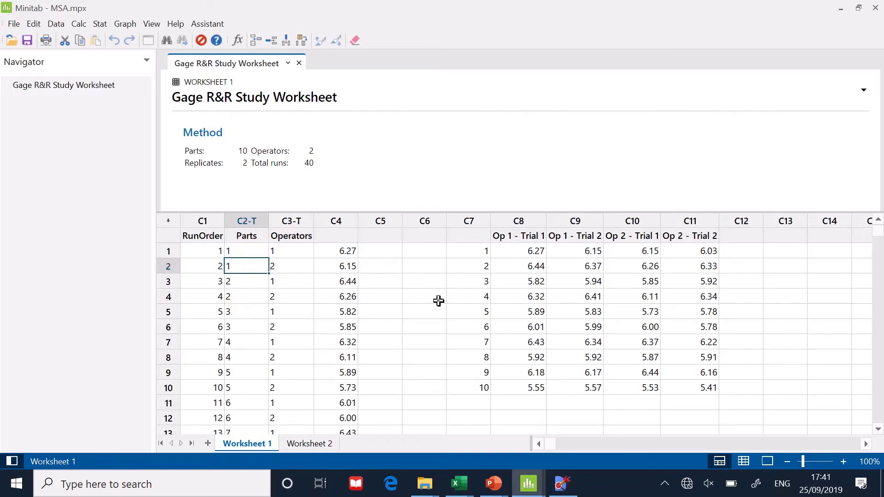
key("Right")
key("Up")
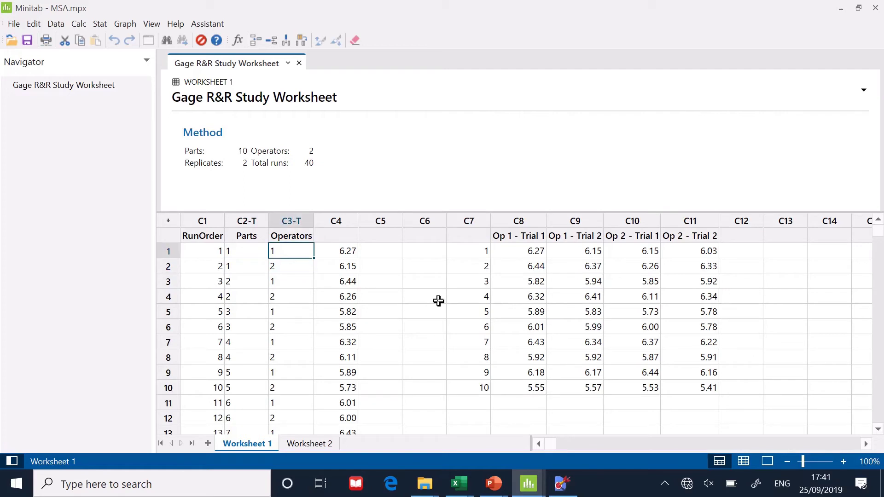
key("Down")
key("Left")
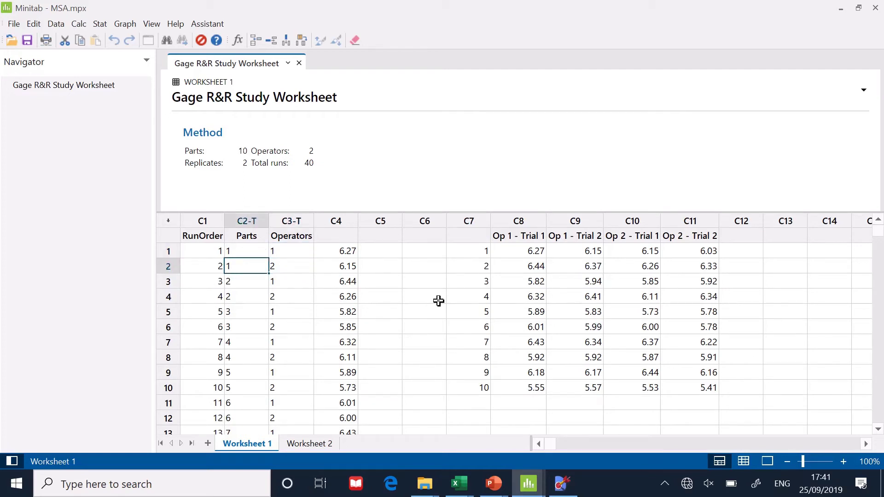
key("Down")
key("Right")
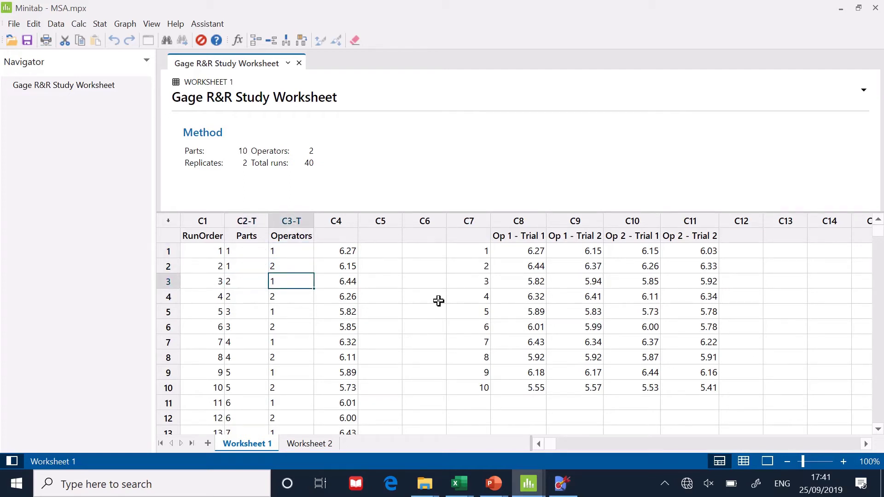
key("Down")
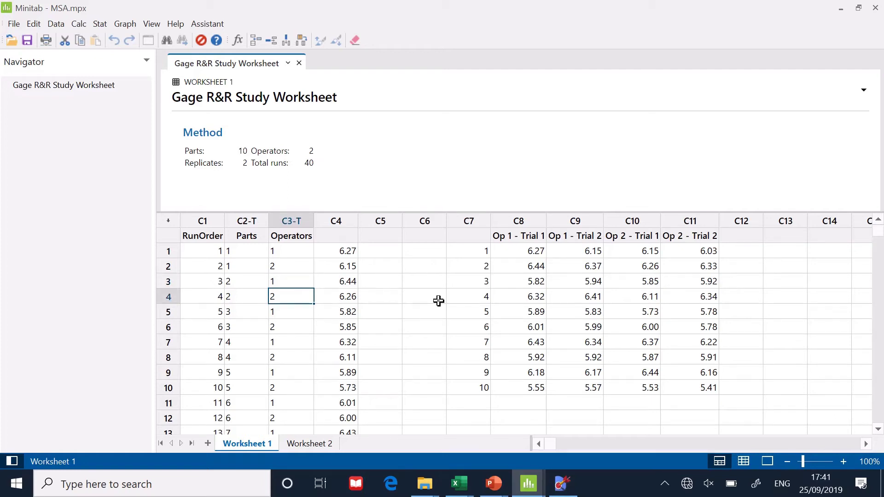
Walk down the Parts column to the second replicate, then back up to row 1.
key("Left")
key("Down")
key("Down")
key("Down")
key("Down")
key("Down")
key("Down")
key("Down")
key("Down")
key("Down")
key("Down")
key("Down")
key("Down")
key("Down")
key("Down")
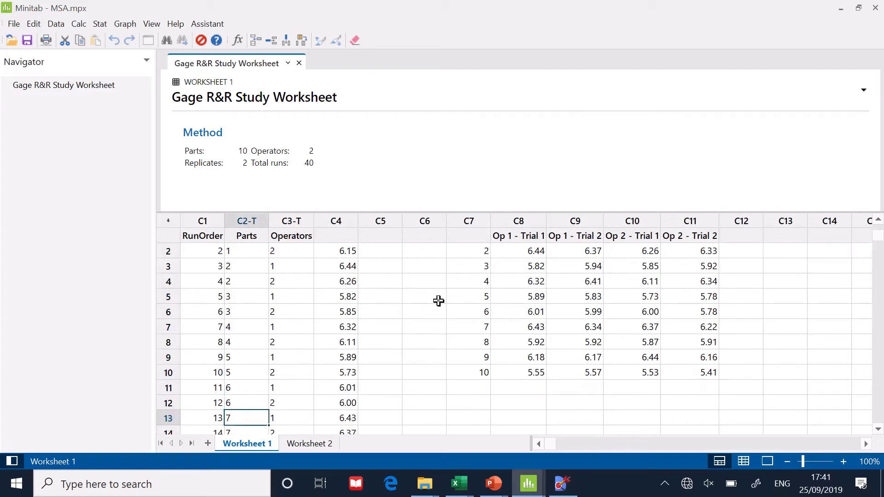
key("Down")
key("Down")
key("Down")
key("Down")
key("Down")
key("Down")
key("Down")
key("Down")
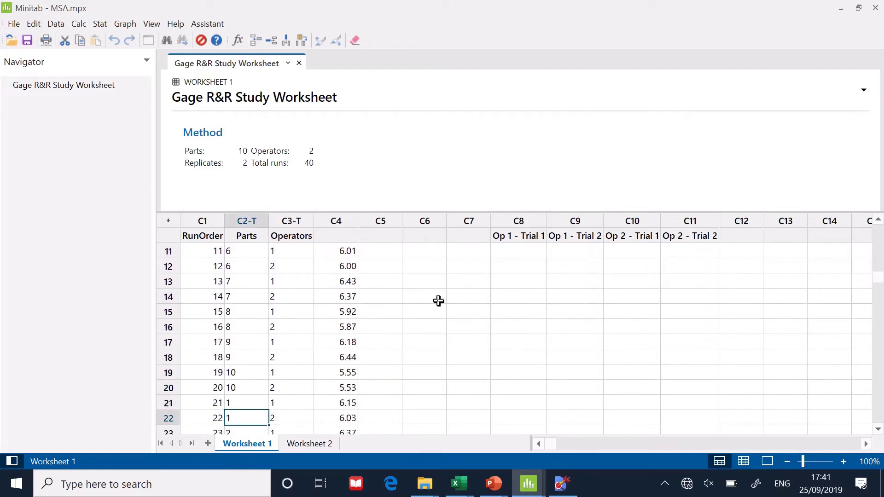
key("Down")
key("Down")
key("Down")
key("Down")
key("Down")
key("Down")
key("Down")
key("Down")
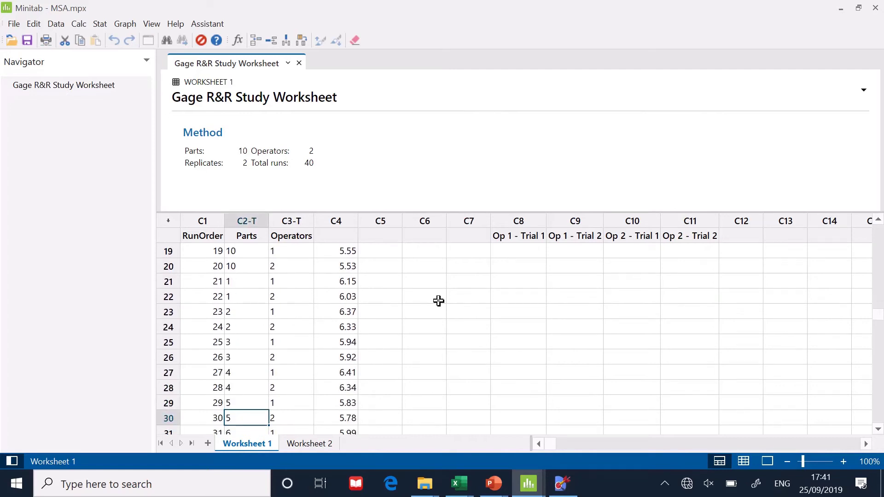
key("Up")
key("Up")
key("Up")
key("Up")
key("Up")
key("Up")
key("Up")
key("Up")
key("Up")
key("Up")
key("Up")
key("Up")
key("Up")
key("Up")
key("Up")
key("Up")
key("Up")
key("Up")
key("Up")
key("Up")
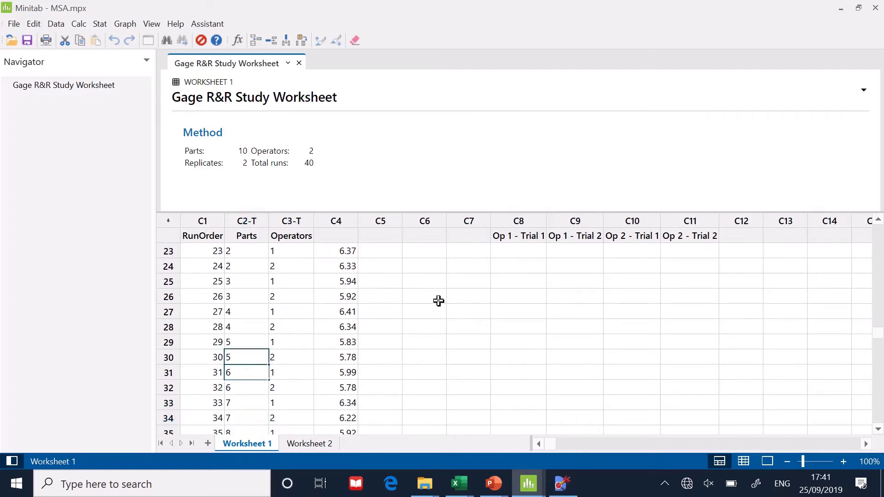
key("Up")
key("Up")
key("Up")
key("Up")
key("Up")
key("Up")
key("Up")
key("Up")
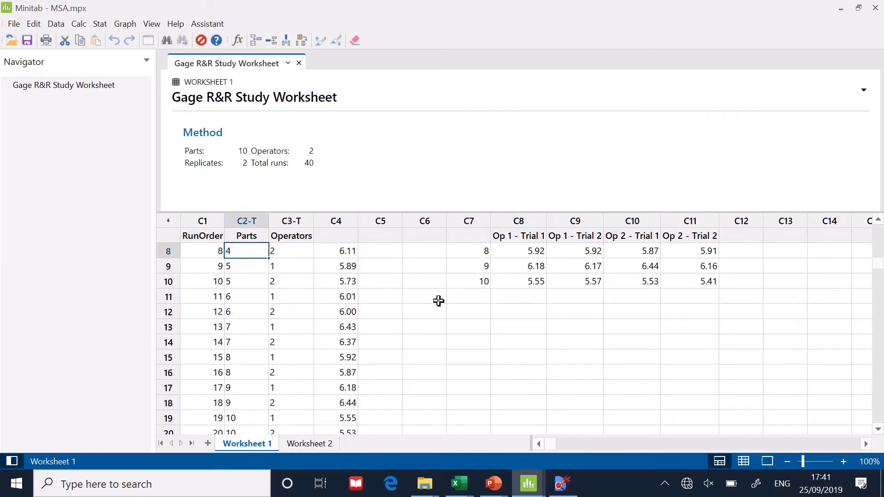
key("Up")
key("Up")
key("Up")
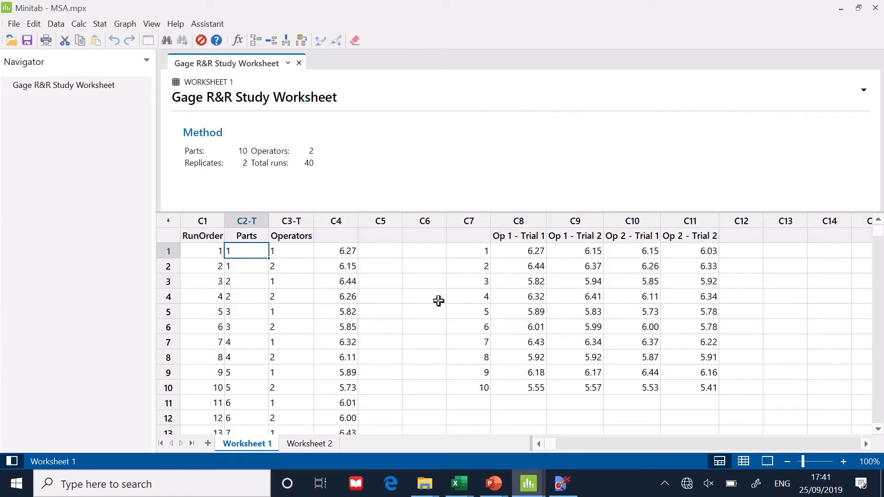
Switch to the empty Worksheet 2 and bring up Stat > Quality Tools > Gage Study.
left_click(306, 445)
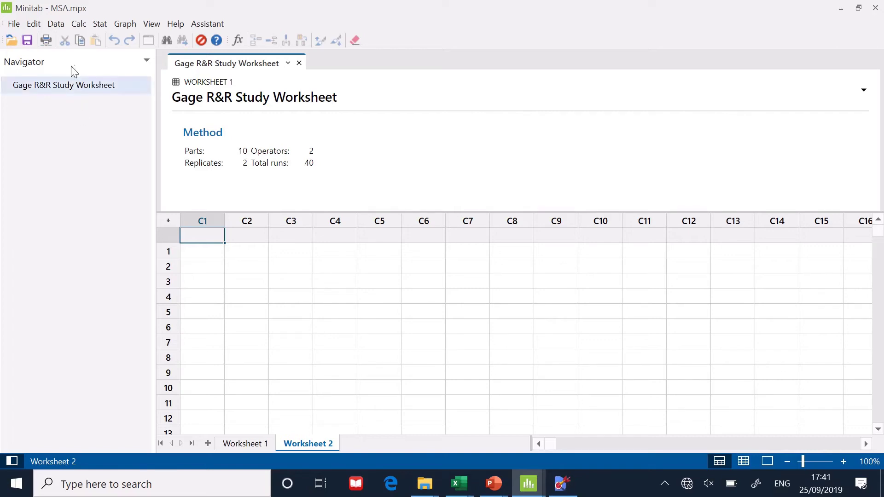
left_click(99, 23)
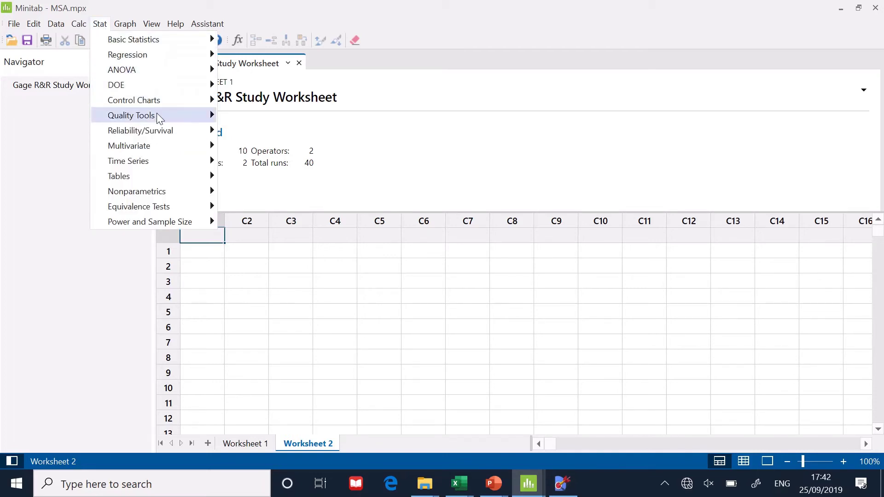
mouse_move(159, 118)
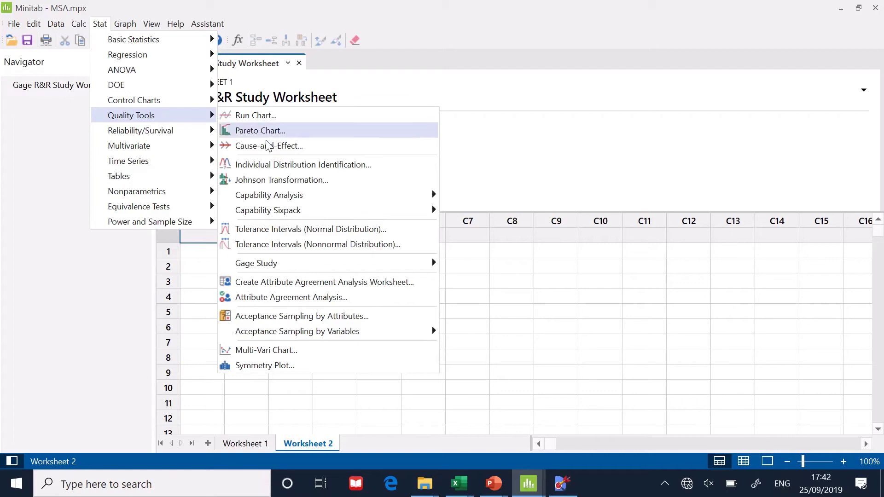
mouse_move(325, 263)
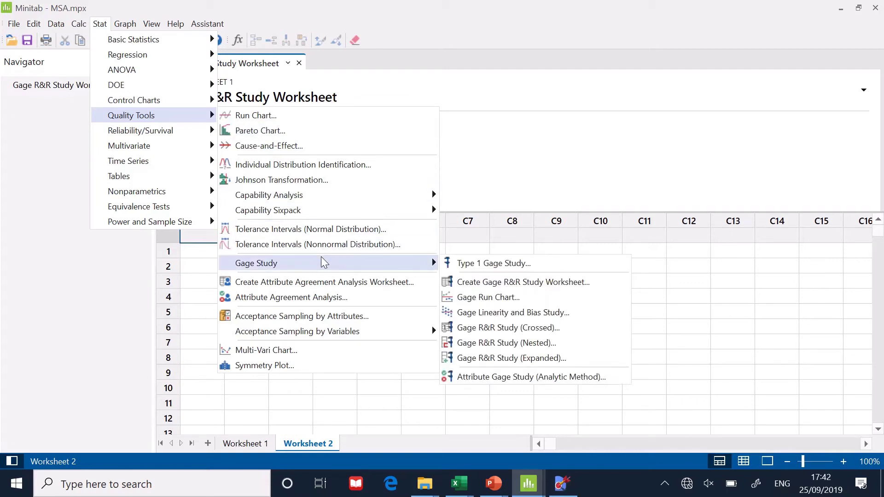
Create a gage study worksheet, accepting 10 parts, 2 operators and 2 replicates.
left_click(475, 286)
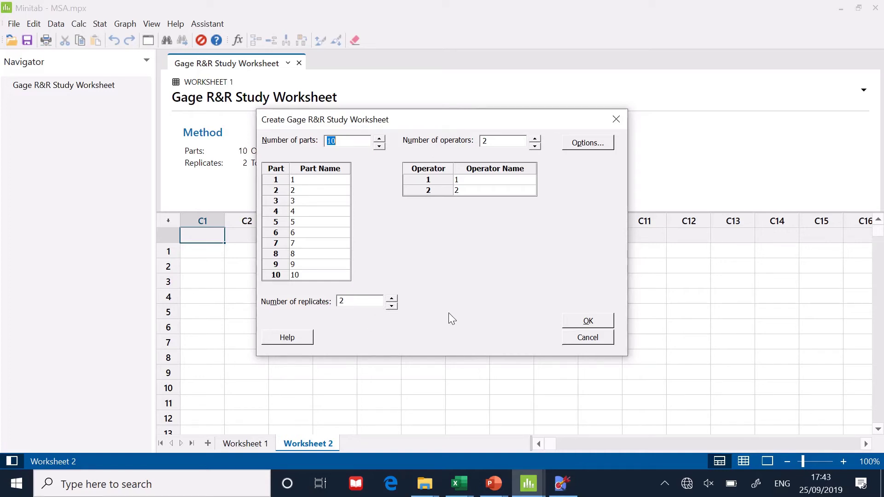
left_click(583, 323)
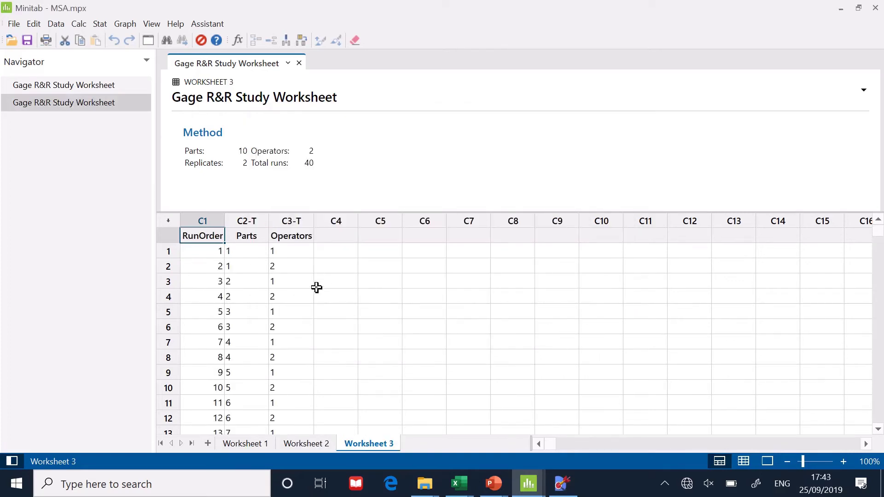
Inspect the row 1–2 parts and operators in Worksheet 3, then return to Worksheet 1.
left_click(244, 252)
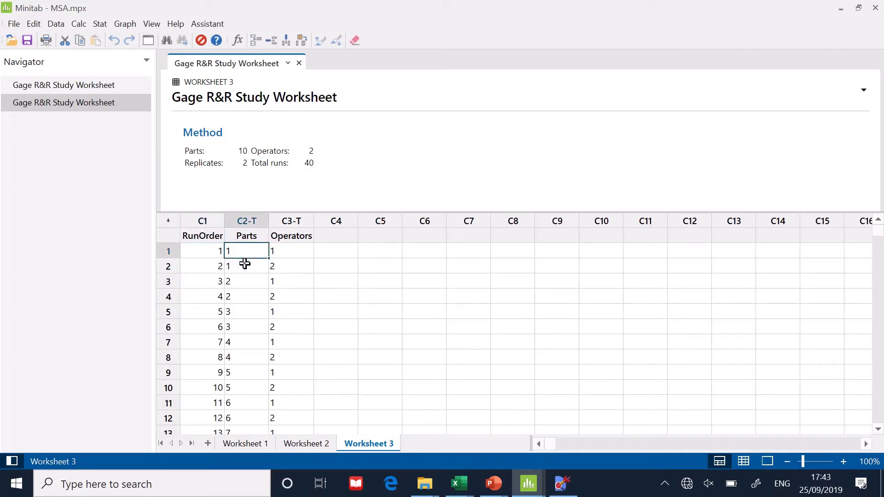
left_click(244, 265)
left_click(283, 250)
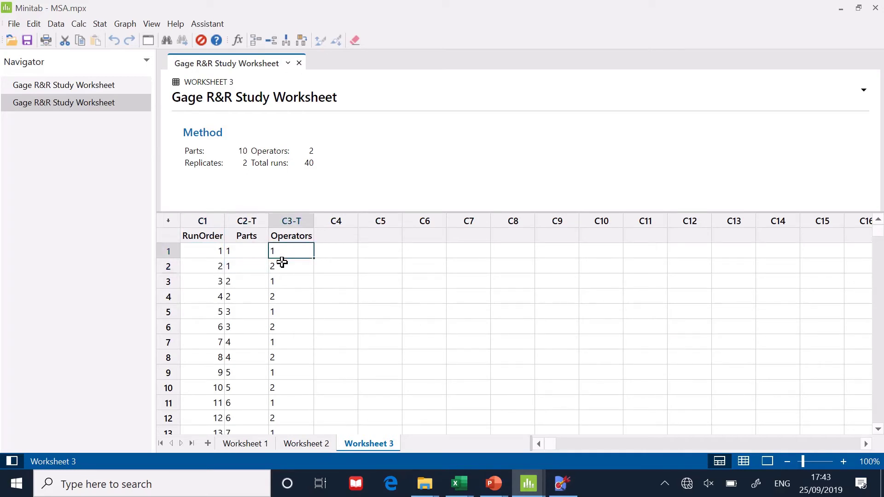
left_click(282, 263)
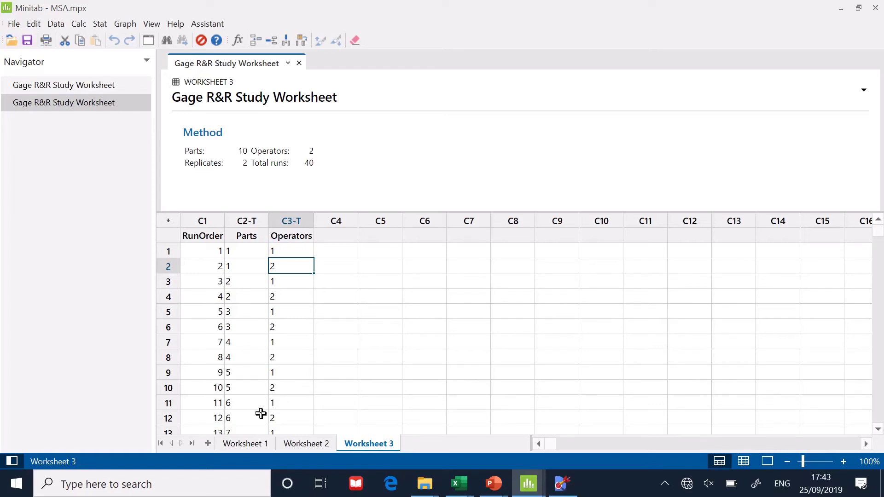
left_click(259, 444)
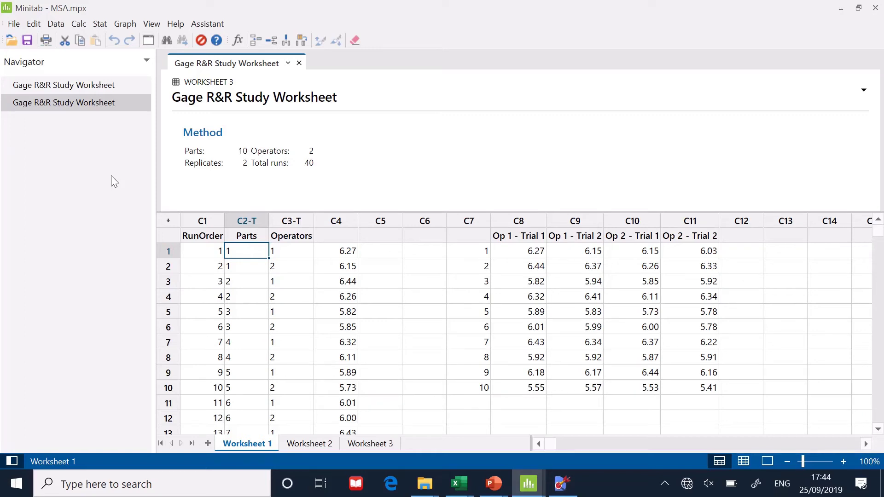
Set up a crossed Gage R&R study with Parts, Operators and C4 as measurement data.
left_click(101, 26)
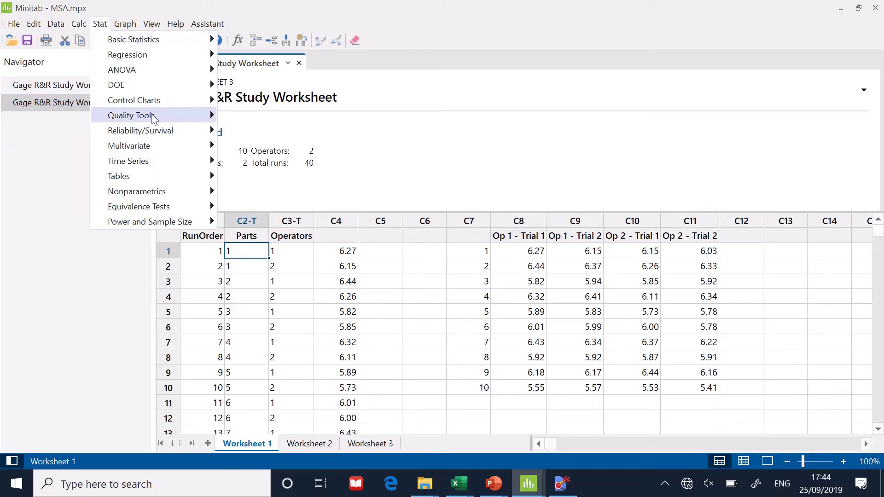
mouse_move(154, 117)
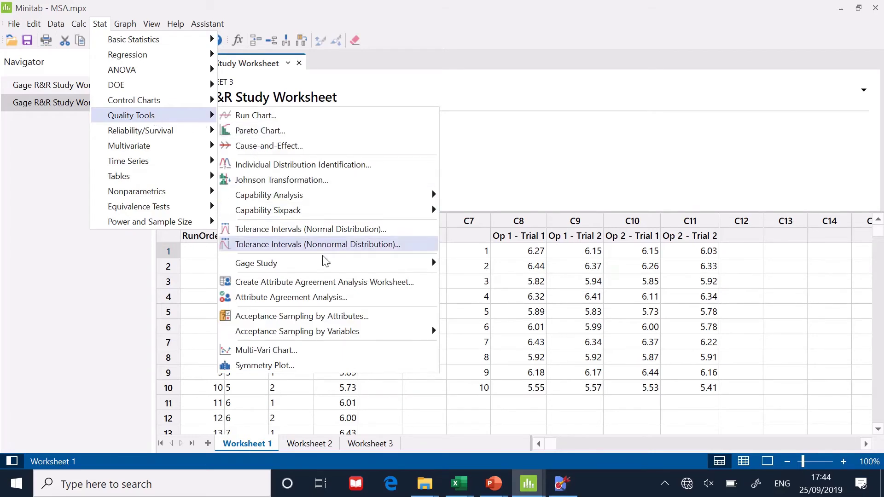
mouse_move(335, 271)
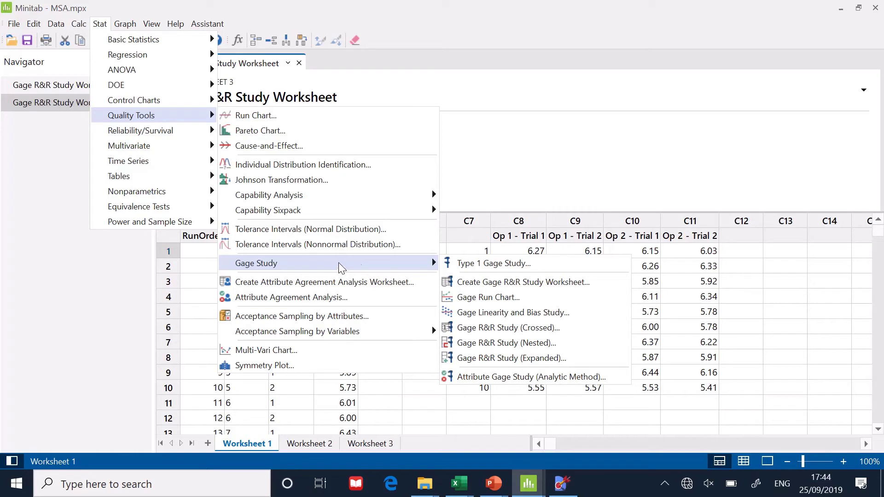
left_click(505, 328)
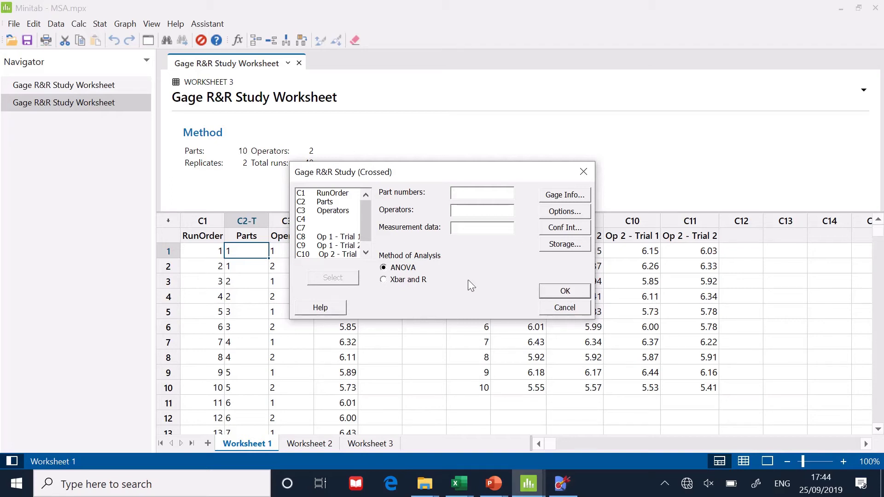
double_click(324, 206)
double_click(326, 214)
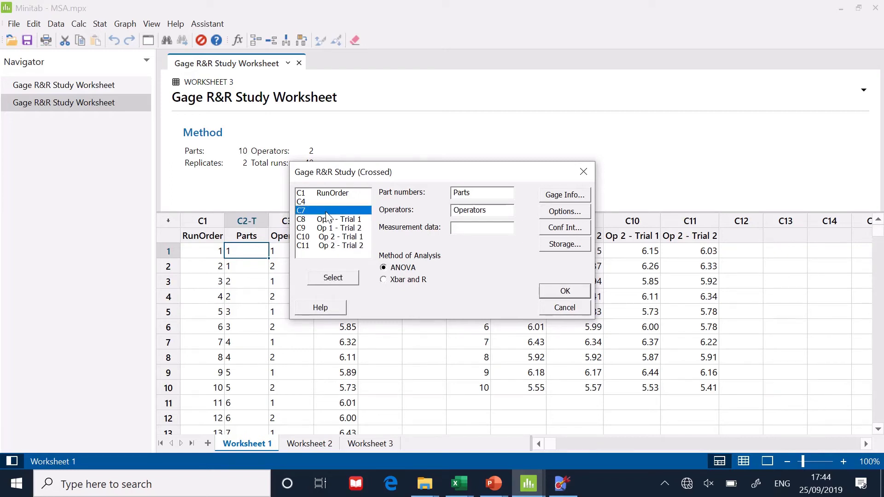
left_click_drag(414, 179, 515, 176)
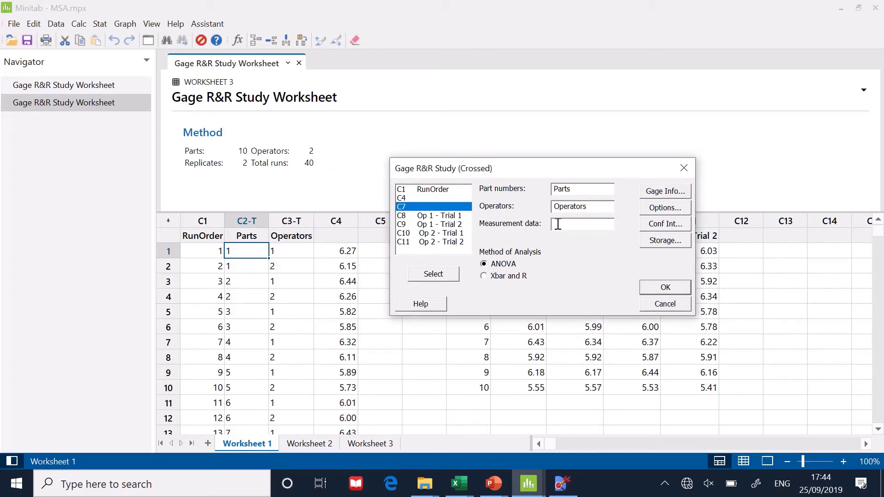
double_click(405, 197)
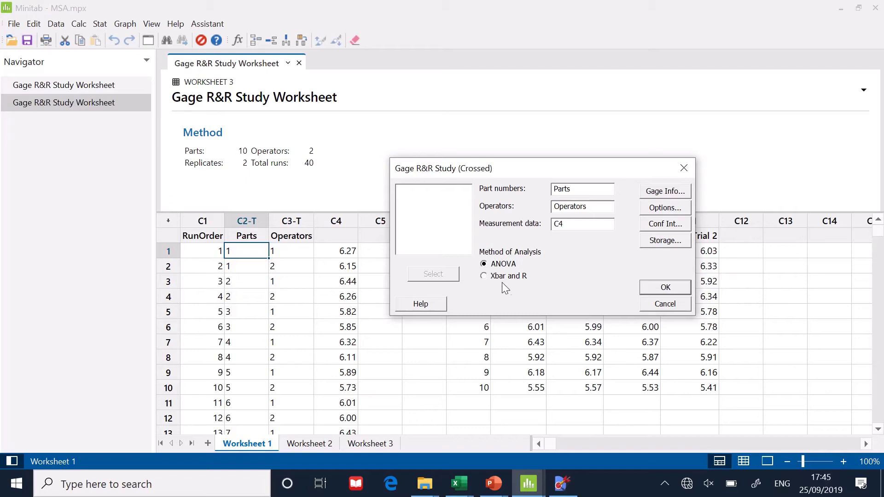
Compare the Xbar and R method with ANOVA, leaving the analysis method on ANOVA.
left_click(484, 276)
left_click(484, 265)
left_click(484, 277)
left_click(485, 264)
left_click(484, 276)
left_click(484, 264)
Run the crossed ANOVA study, then finish question 1 'Is my measurement system any good?'.
left_click(650, 290)
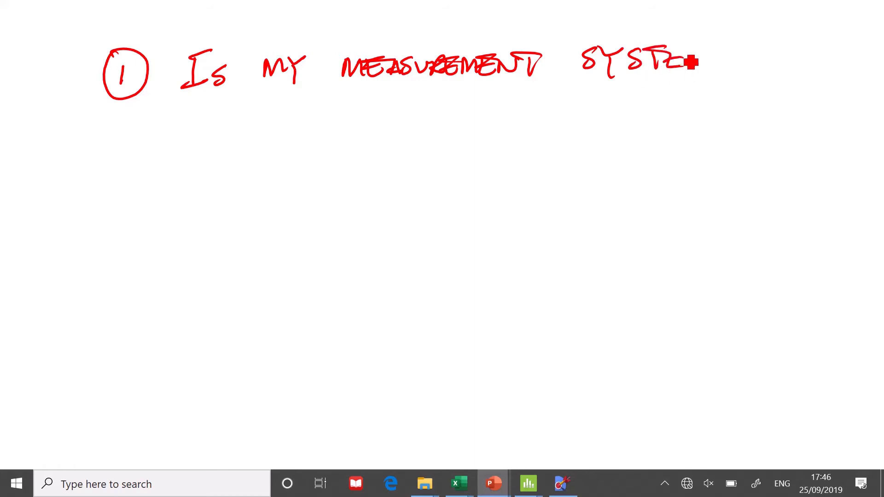
mouse_move(694, 59)
left_mouse_down()
mouse_move(709, 73)
mouse_move(745, 77)
mouse_move(756, 61)
mouse_move(789, 57)
mouse_move(777, 73)
left_mouse_up()
mouse_move(814, 46)
left_mouse_down()
mouse_move(834, 74)
mouse_move(833, 64)
mouse_move(864, 66)
mouse_move(872, 55)
mouse_move(875, 77)
left_mouse_up()
left_click(867, 72)
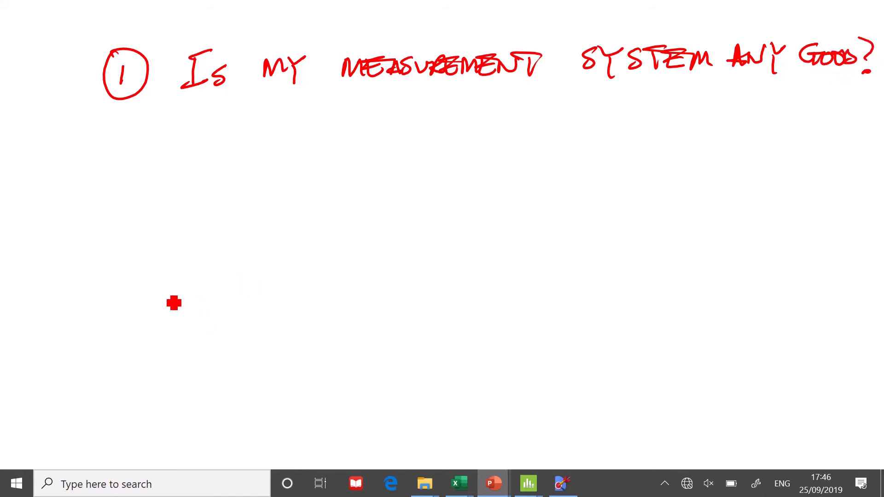
Write question 2 'Where is my problem' and question 3 'What am I going to do?'.
mouse_move(121, 183)
left_mouse_down()
mouse_move(134, 202)
mouse_move(104, 200)
mouse_move(191, 180)
mouse_move(272, 198)
mouse_move(444, 195)
mouse_move(507, 208)
mouse_move(551, 188)
mouse_move(560, 206)
mouse_move(562, 193)
mouse_move(596, 201)
left_mouse_up()
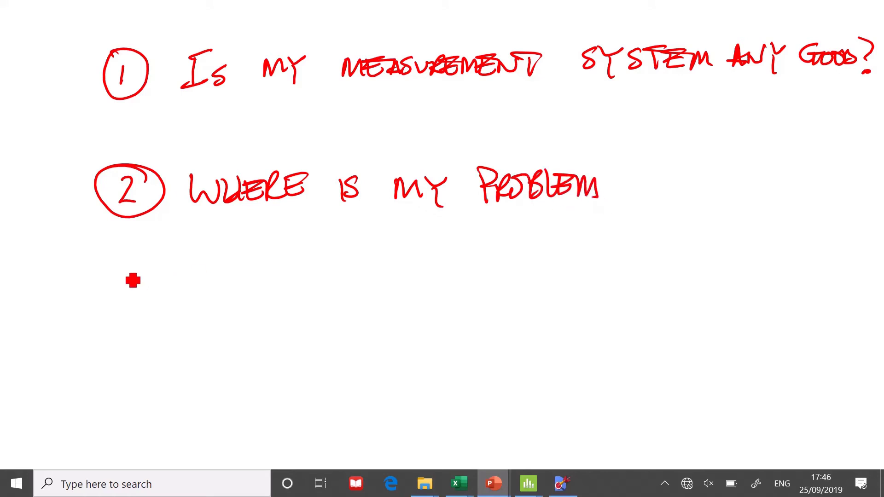
mouse_move(129, 282)
left_mouse_down()
mouse_move(152, 302)
mouse_move(150, 259)
mouse_move(133, 314)
left_mouse_up()
mouse_move(215, 270)
left_mouse_down()
mouse_move(271, 290)
mouse_move(312, 280)
mouse_move(306, 275)
left_mouse_up()
mouse_move(374, 290)
left_mouse_down()
mouse_move(432, 281)
mouse_move(492, 294)
mouse_move(474, 279)
mouse_move(549, 296)
mouse_move(559, 281)
mouse_move(612, 293)
mouse_move(691, 279)
mouse_move(681, 275)
mouse_move(783, 287)
left_mouse_up()
left_click(777, 291)
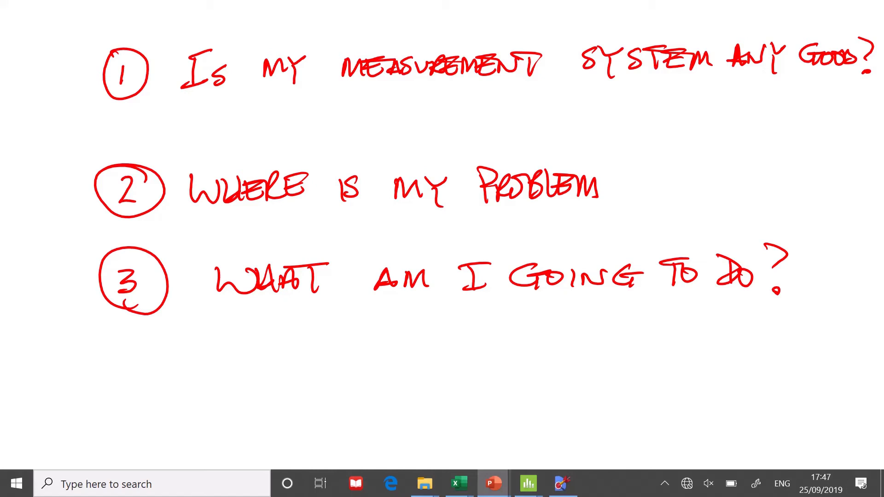
Return to Minitab and scroll the output down to the C4 Gage R&R ANOVA report graphs.
key("alt+Tab")
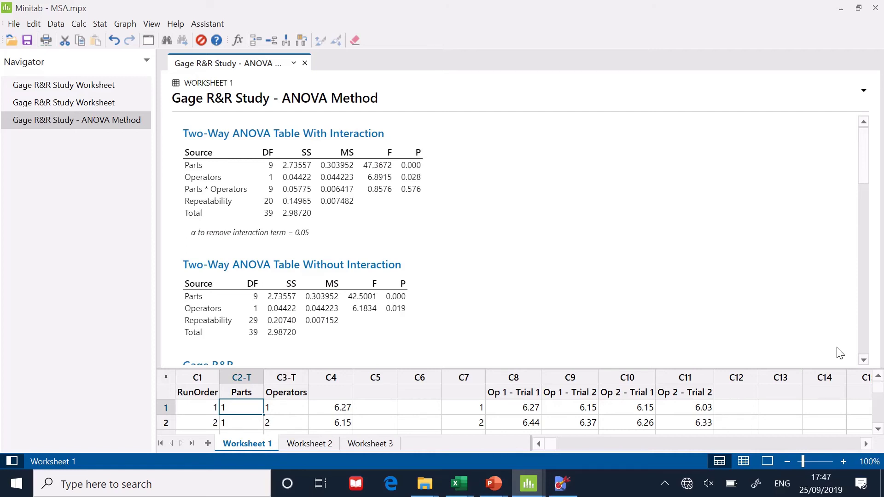
left_click(864, 361)
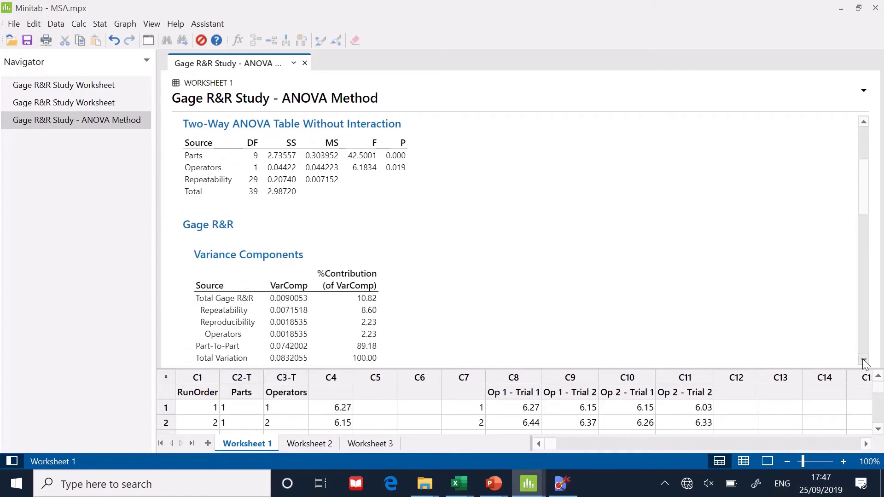
left_click_drag(864, 361, 865, 363)
Open the C4 Gage R&R report graph in the Edit Graph window to inspect it, then close it.
left_click(678, 263)
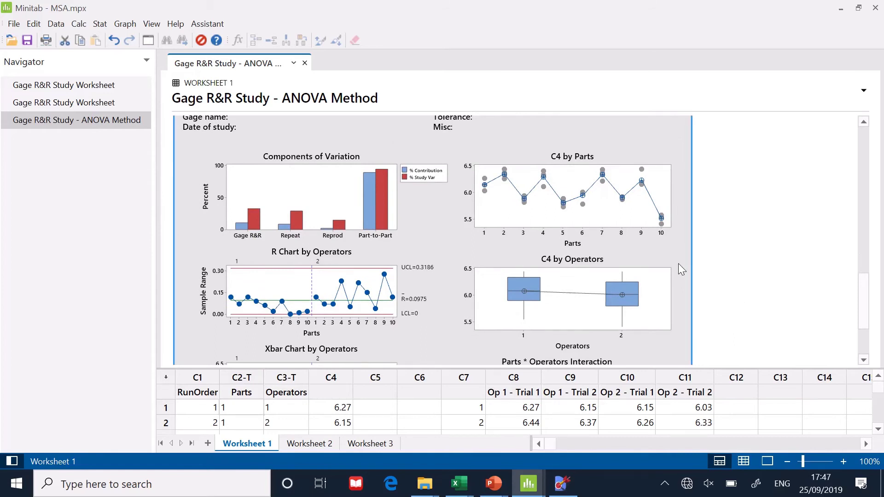
double_click(679, 263)
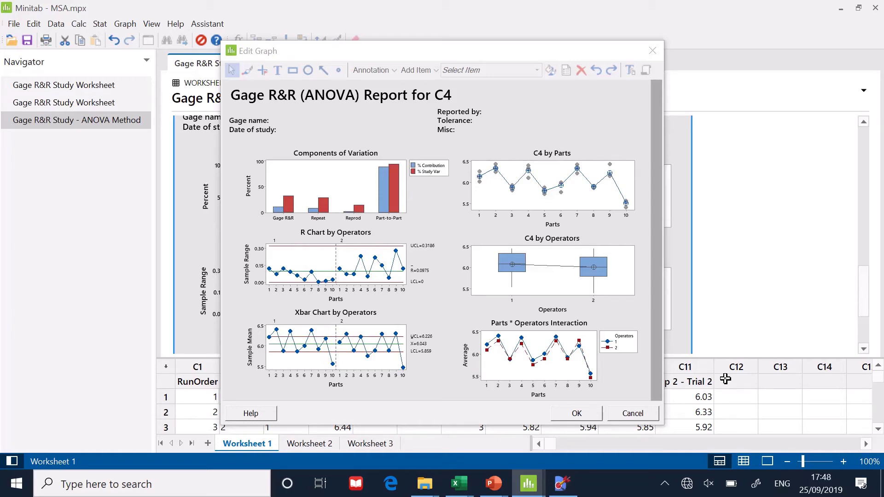
left_click(654, 52)
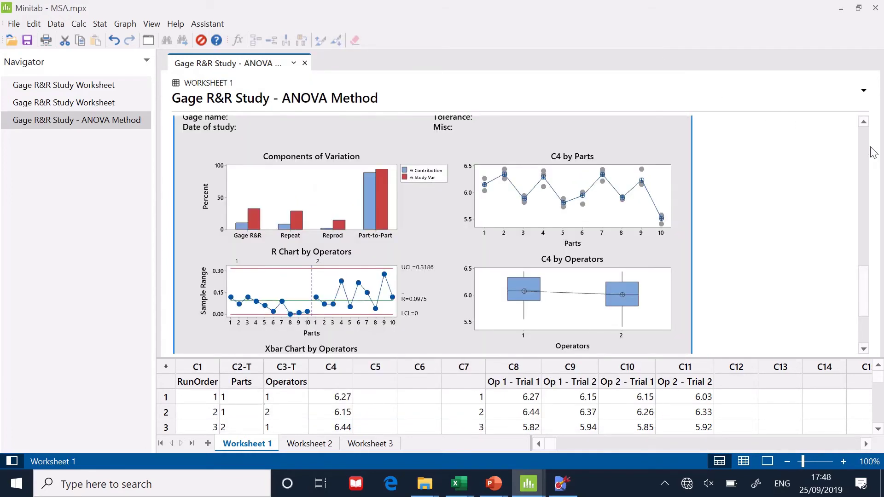
Scroll up to the Gage Evaluation table, then go back to the PowerPoint slide show.
left_click_drag(865, 302, 875, 239)
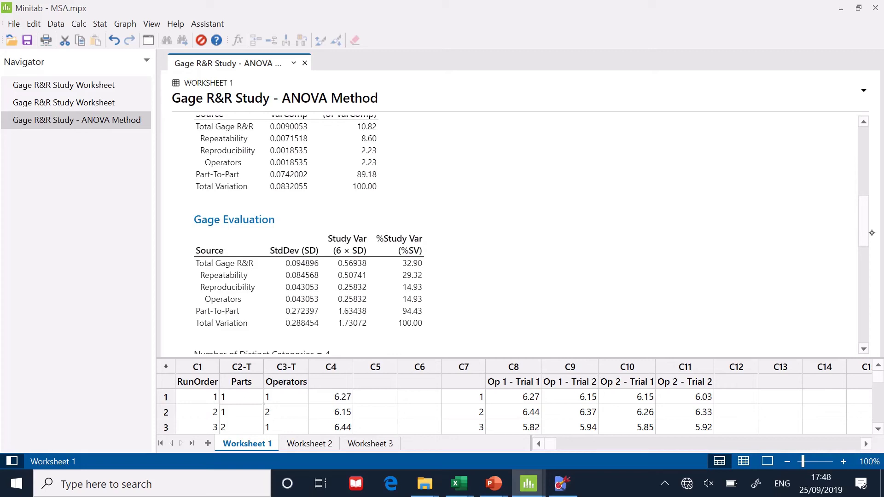
key("alt+Tab")
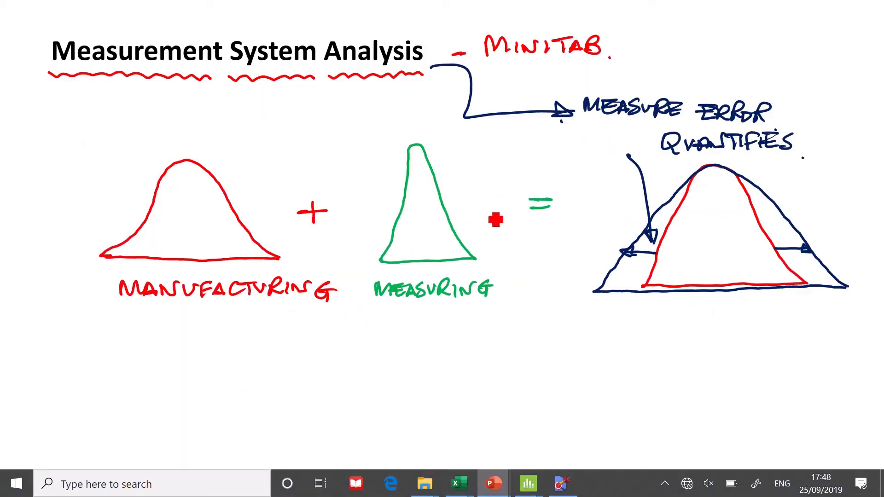
Ink an arrow from the distribution curve to a circled 32% and an x beside 10%.
mouse_move(638, 255)
left_mouse_down()
mouse_move(623, 338)
mouse_move(601, 349)
mouse_move(596, 373)
mouse_move(619, 366)
left_mouse_up()
mouse_move(651, 334)
left_mouse_down()
mouse_move(648, 389)
mouse_move(603, 375)
mouse_move(625, 396)
mouse_move(582, 390)
mouse_move(650, 326)
mouse_move(599, 402)
mouse_move(620, 404)
left_mouse_up()
left_click(637, 329)
mouse_move(689, 374)
left_mouse_down()
mouse_move(705, 408)
mouse_move(716, 385)
left_mouse_up()
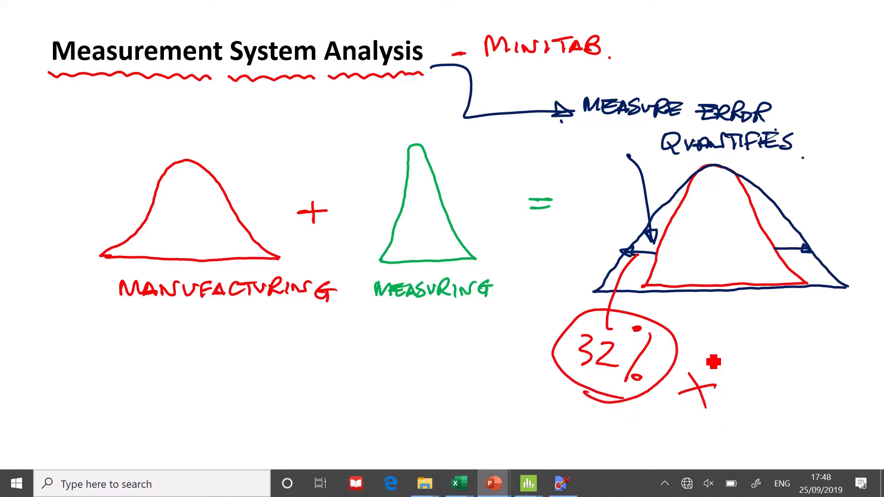
mouse_move(739, 388)
left_mouse_down()
mouse_move(737, 409)
mouse_move(753, 396)
mouse_move(753, 426)
left_mouse_up()
mouse_move(771, 382)
left_mouse_down()
mouse_move(777, 404)
mouse_move(765, 443)
left_mouse_up()
left_click_drag(707, 433, 730, 447)
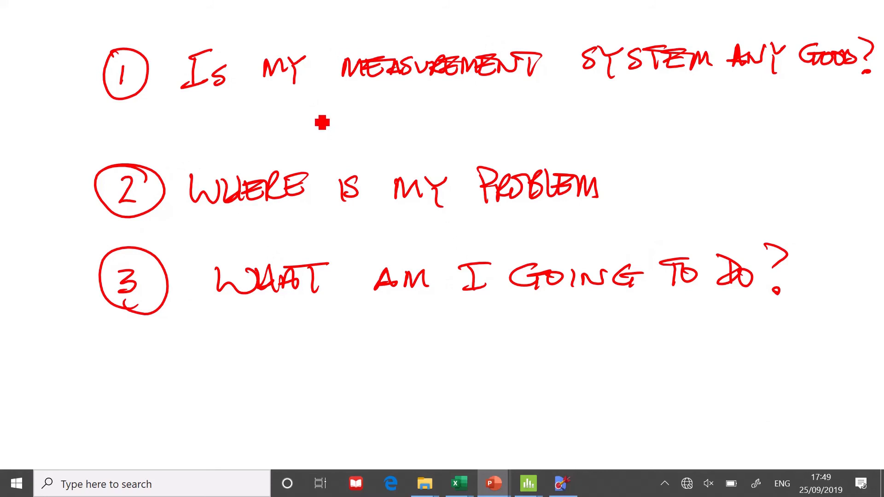
Write 'NO 32%!!' as the answer to question 1, then return to Minitab.
mouse_move(321, 104)
left_mouse_down()
mouse_move(331, 115)
mouse_move(343, 103)
mouse_move(361, 111)
left_mouse_up()
mouse_move(418, 103)
left_mouse_down()
mouse_move(428, 115)
mouse_move(418, 122)
left_mouse_up()
left_click_drag(435, 104, 457, 120)
mouse_move(480, 91)
left_mouse_down()
mouse_move(463, 132)
mouse_move(467, 95)
mouse_move(479, 124)
left_mouse_up()
left_click_drag(507, 86, 502, 115)
left_click_drag(497, 130, 499, 132)
left_click_drag(528, 90, 524, 120)
left_click_drag(515, 133, 517, 134)
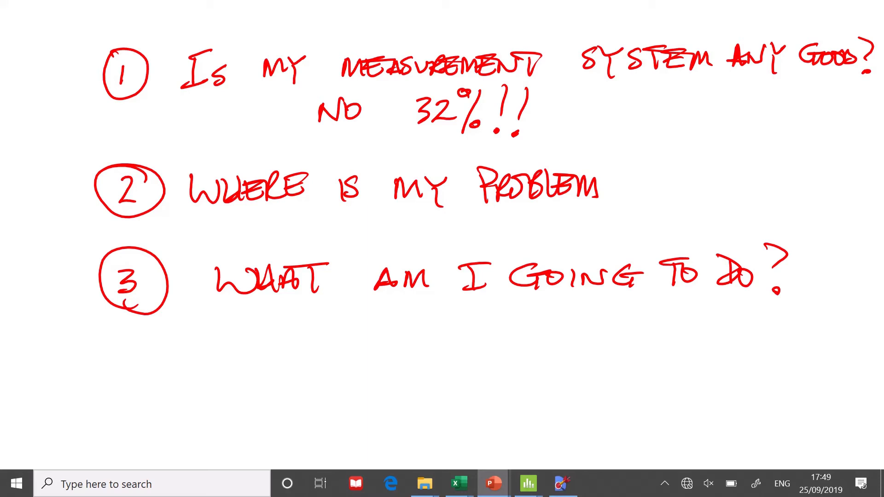
key("alt+Tab")
scroll(868, 352, "down", 5)
scroll(868, 353, "down", 1)
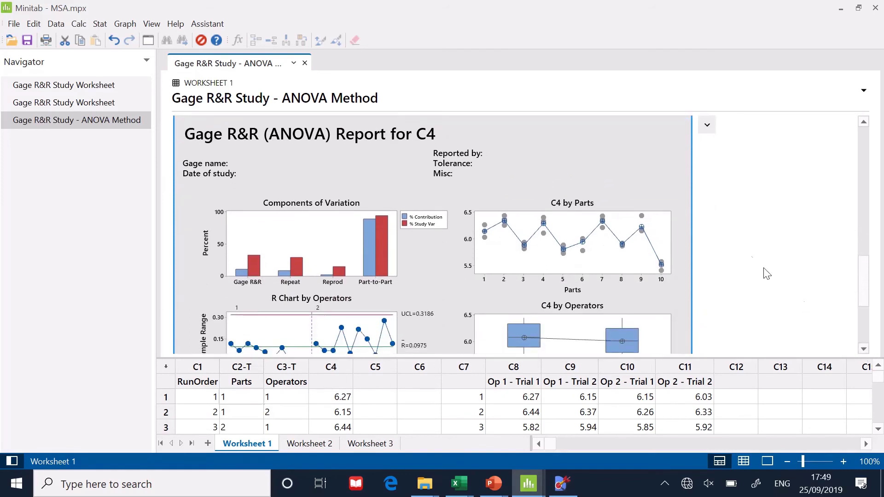
scroll(864, 350, "up", 6)
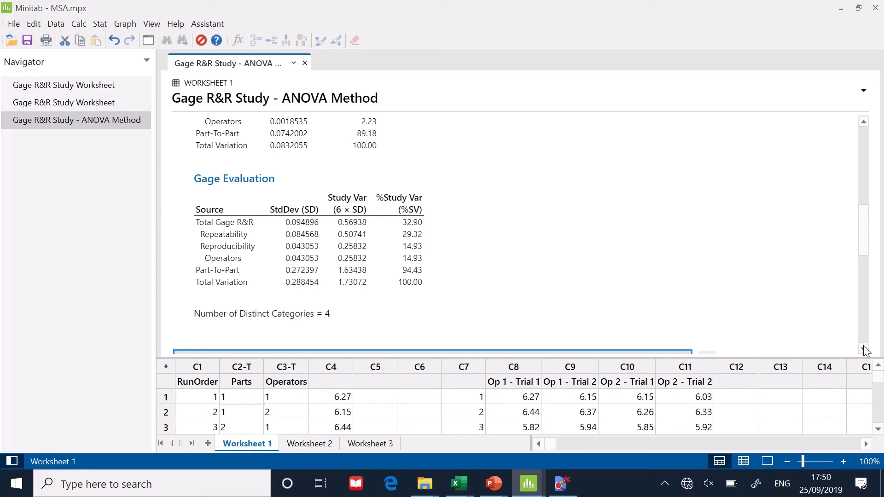
Enlarge the worksheet to rows 1–16 and select each operator's two trial readings for parts 1, 2 and 6.
left_click(762, 360)
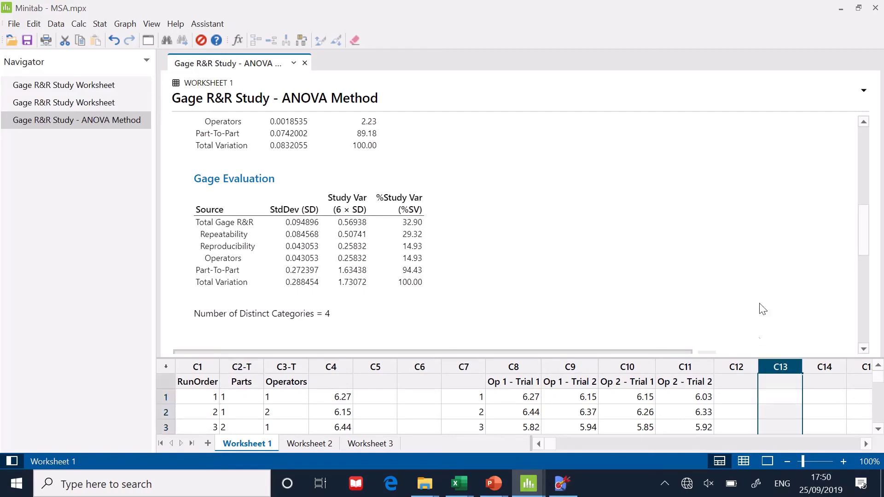
left_click_drag(755, 358, 724, 158)
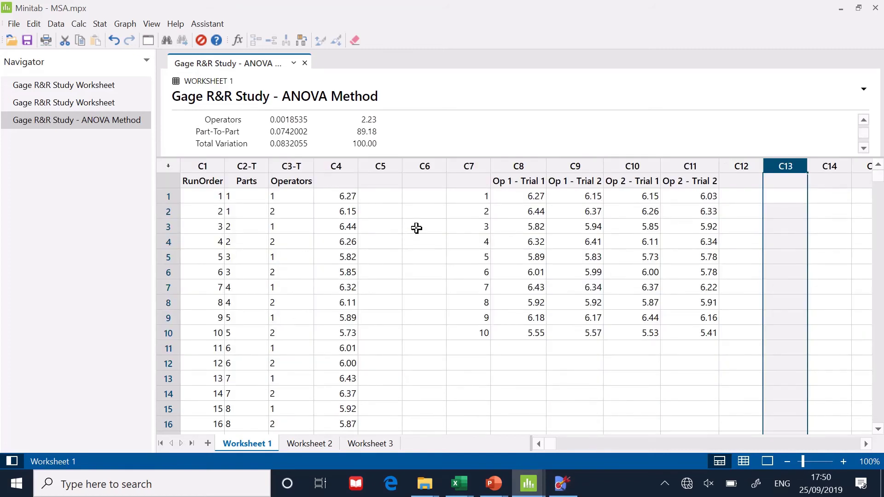
left_click_drag(533, 197, 576, 197)
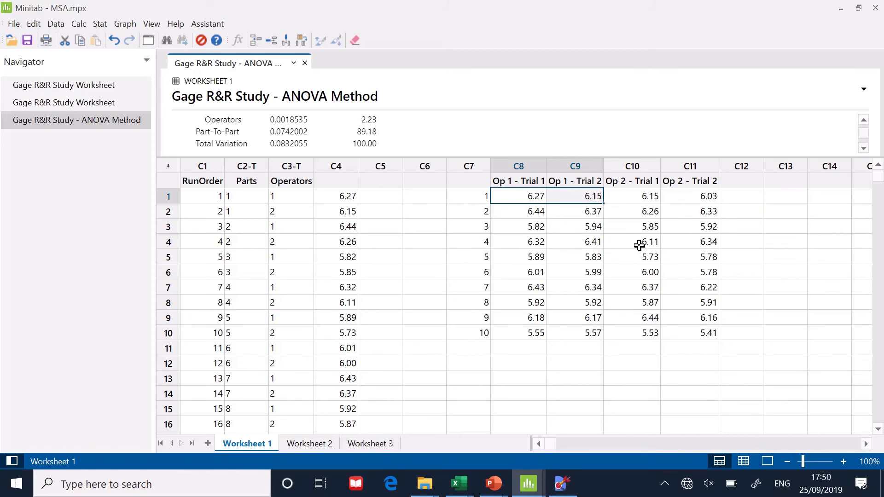
left_click(643, 197)
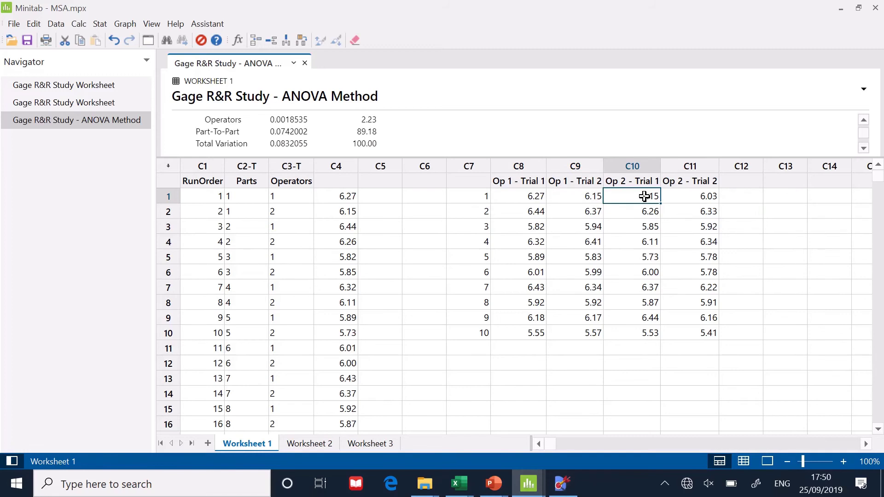
left_click_drag(643, 197, 689, 200)
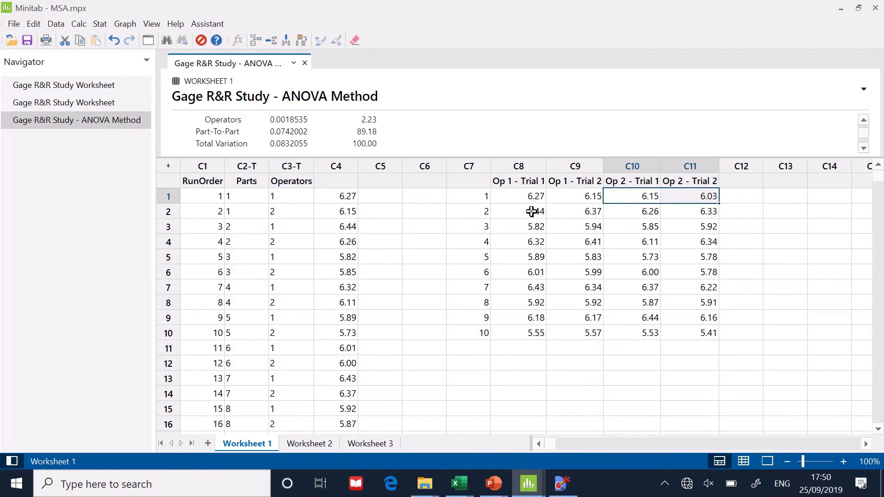
left_click_drag(533, 212, 562, 212)
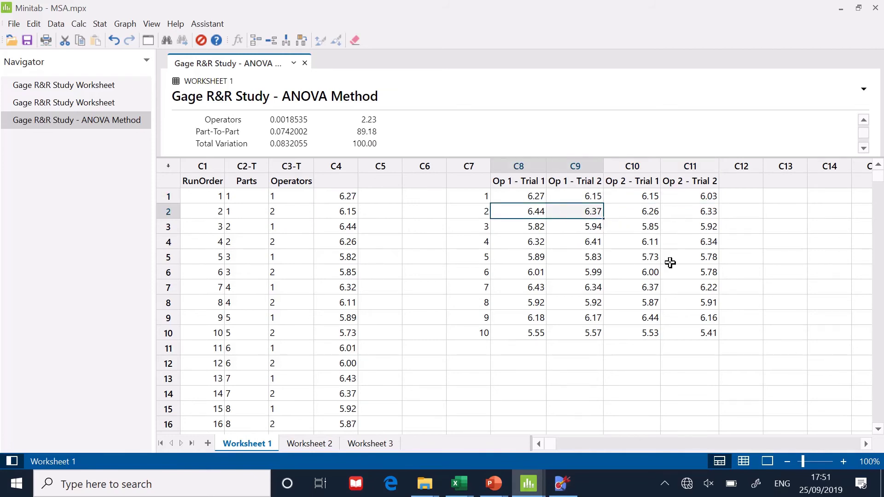
left_click_drag(656, 212, 685, 213)
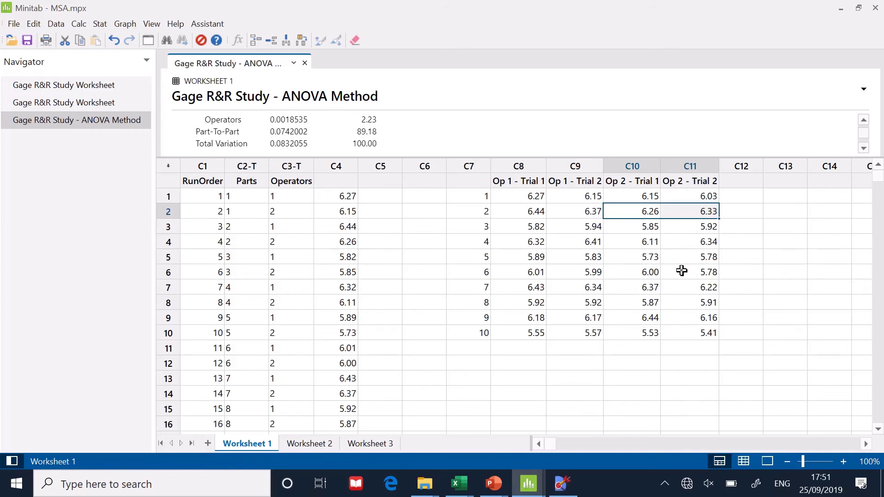
left_click_drag(647, 276, 683, 278)
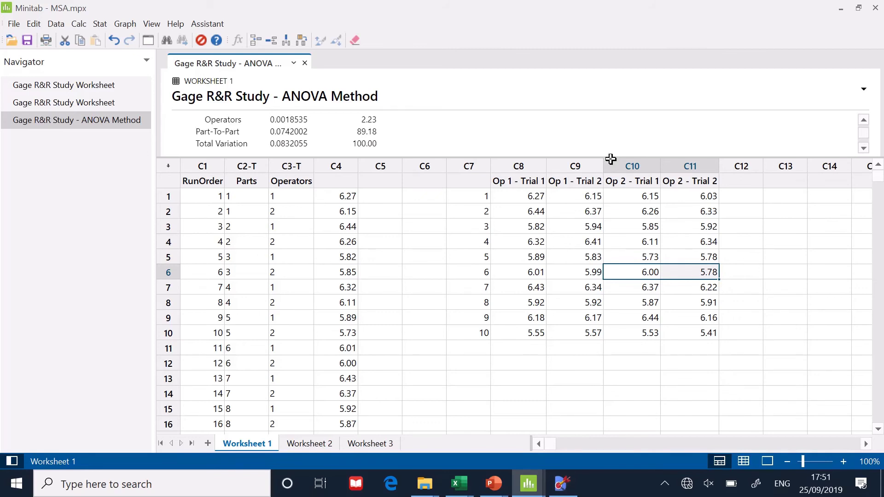
Write '- WITHIN SYSTEM' as question 2's answer and draw a box around it.
key("alt+Tab")
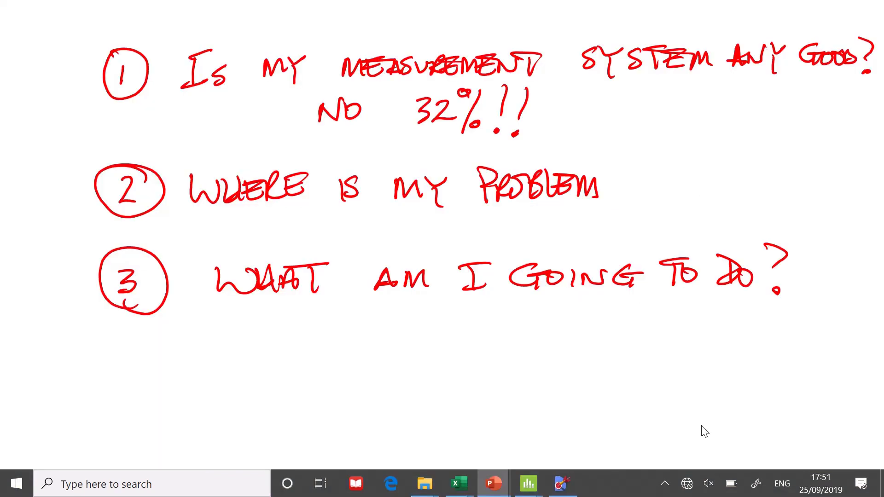
mouse_move(623, 185)
left_mouse_down()
mouse_move(751, 193)
mouse_move(786, 179)
mouse_move(732, 219)
mouse_move(753, 197)
mouse_move(746, 220)
mouse_move(788, 205)
mouse_move(819, 220)
mouse_move(774, 233)
mouse_move(729, 226)
left_mouse_up()
mouse_move(776, 148)
left_mouse_down()
mouse_move(704, 150)
mouse_move(665, 213)
left_mouse_up()
left_click_drag(824, 157, 822, 221)
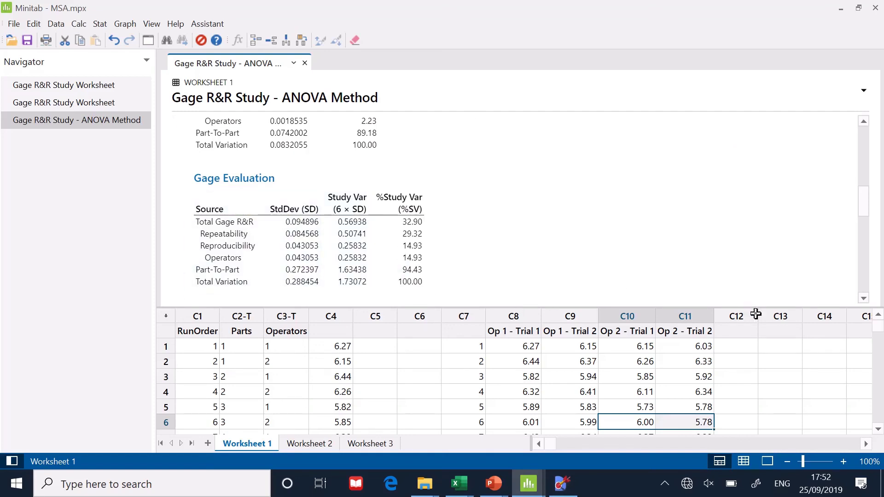
Scroll down to the C4 Gage R&R (ANOVA) Report and open it in Edit Graph.
scroll(864, 298, "down", 5)
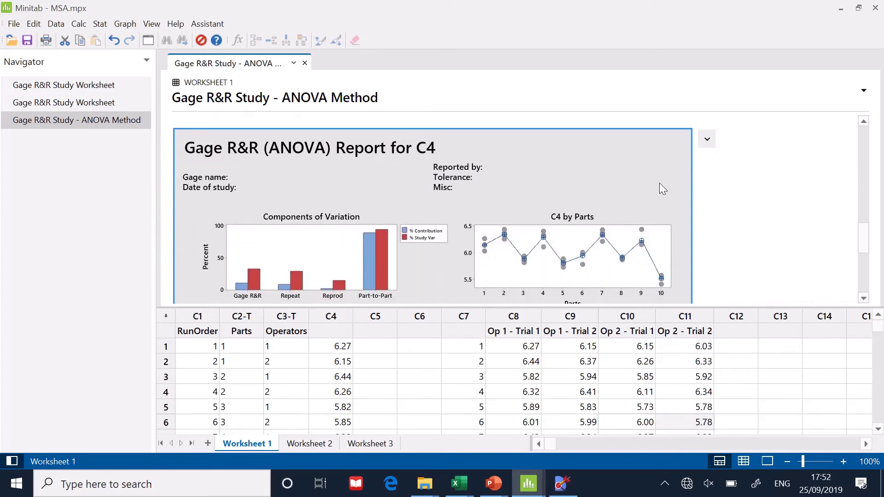
double_click(660, 185)
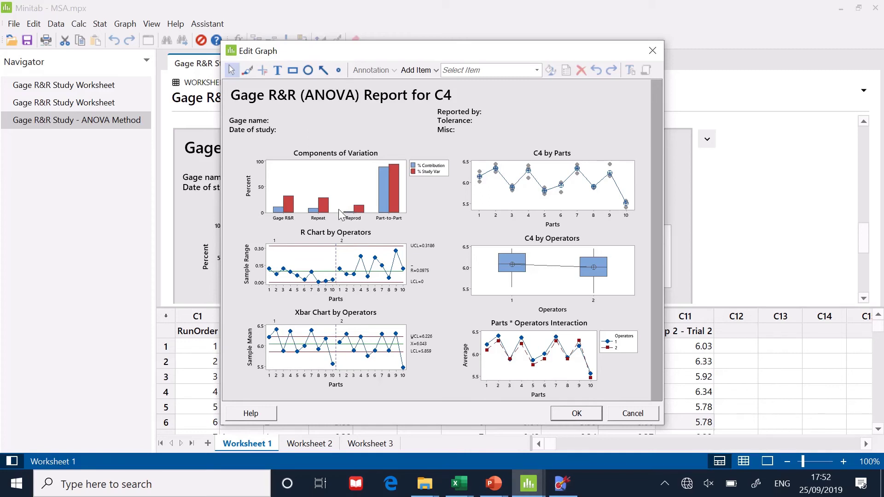
Read the Repeat bar value and the R chart centre-line value on the Gage R&R report.
mouse_move(321, 210)
mouse_move(295, 271)
Ink 'BETTER S.O.P' and 'TRAINED TO OP 2 (HELP OP 1)' under question 3, then return to the MSA - Exercise slide.
left_click(494, 483)
mouse_move(266, 328)
left_mouse_down()
mouse_move(278, 359)
mouse_move(277, 325)
left_mouse_up()
mouse_move(261, 335)
left_mouse_down()
mouse_move(302, 343)
mouse_move(297, 336)
mouse_move(411, 332)
mouse_move(422, 345)
mouse_move(454, 348)
mouse_move(471, 327)
left_mouse_up()
mouse_move(268, 372)
left_mouse_down()
mouse_move(269, 381)
mouse_move(304, 391)
mouse_move(325, 383)
mouse_move(364, 395)
left_mouse_up()
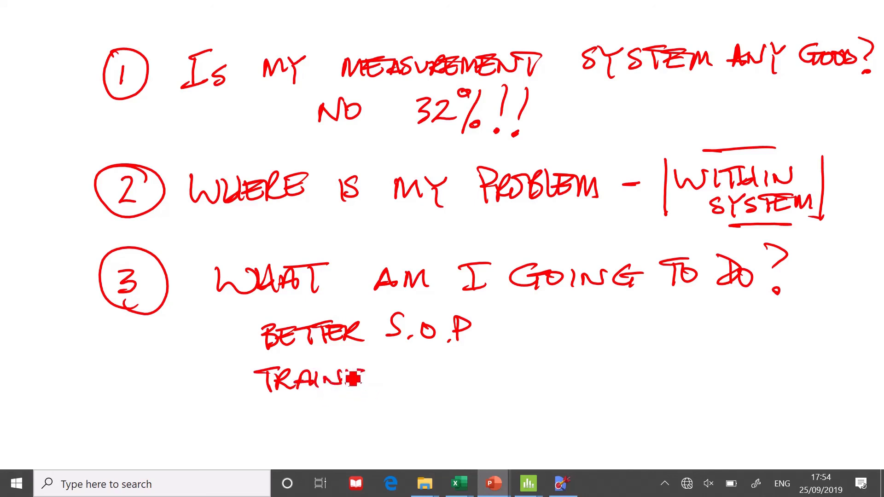
mouse_move(366, 381)
left_mouse_down()
mouse_move(385, 393)
mouse_move(430, 379)
left_mouse_up()
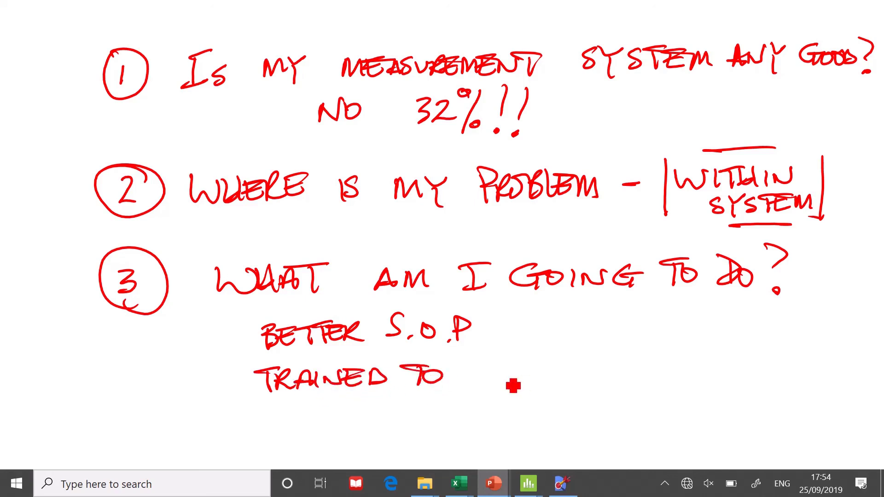
left_click_drag(499, 367, 578, 379)
left_click(593, 382)
mouse_move(609, 350)
left_mouse_down()
mouse_move(599, 388)
mouse_move(640, 375)
mouse_move(635, 387)
mouse_move(677, 374)
mouse_move(774, 378)
left_mouse_up()
left_click_drag(770, 326, 760, 388)
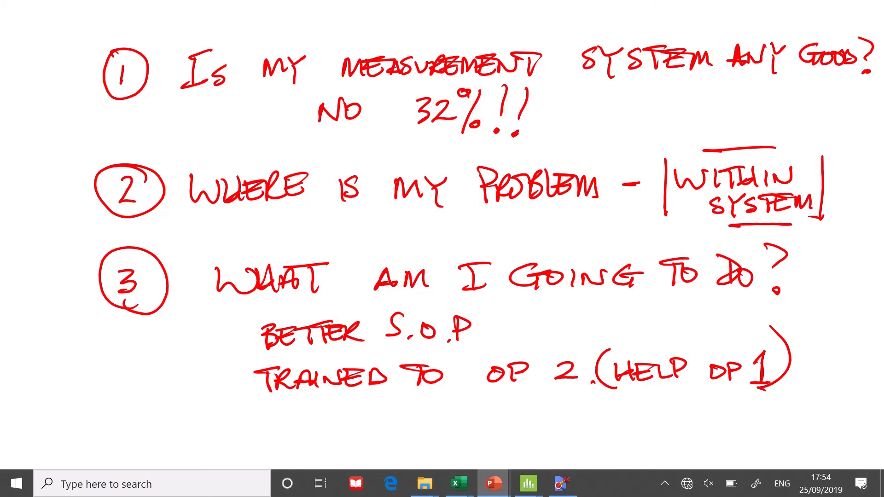
key("Left")
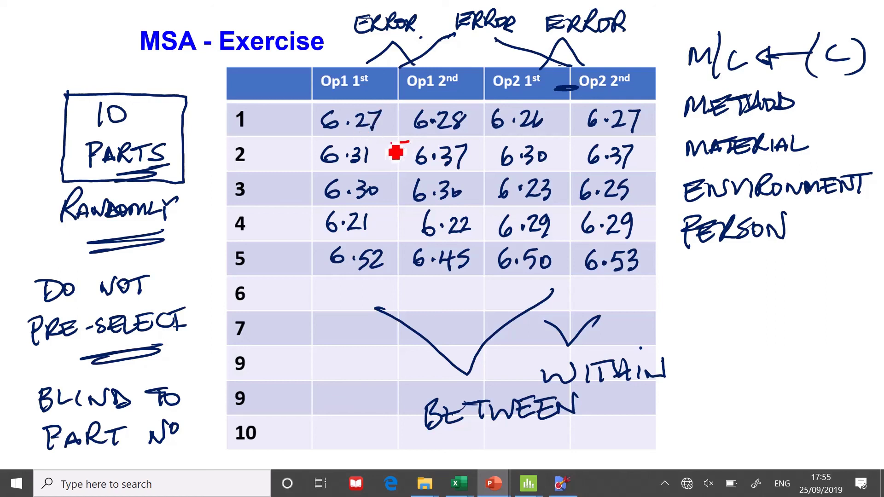
In red ink, mark part 1's reading, tick the row 2 and 3 pairs, and arrow-link 6.45 and 6.50.
mouse_move(409, 143)
left_mouse_down()
mouse_move(326, 147)
mouse_move(311, 126)
mouse_move(351, 112)
mouse_move(610, 115)
mouse_move(655, 128)
mouse_move(650, 146)
mouse_move(387, 135)
left_mouse_up()
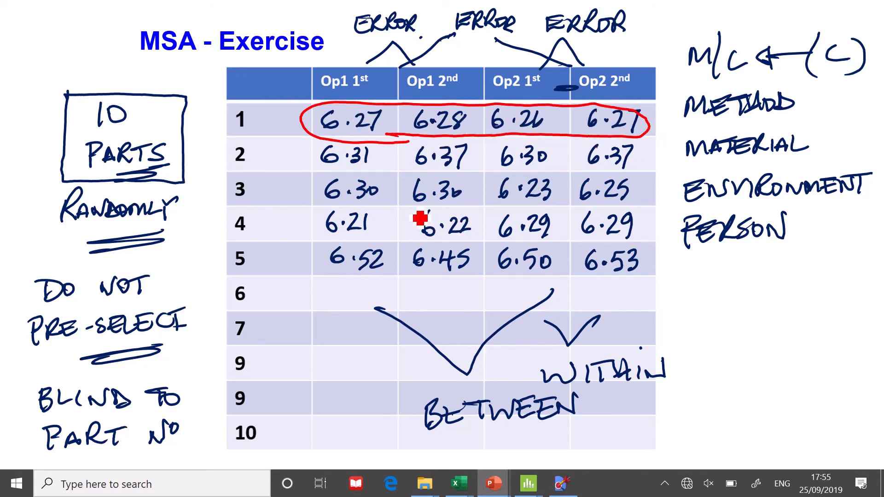
mouse_move(379, 162)
left_mouse_down()
mouse_move(408, 187)
mouse_move(419, 162)
left_mouse_up()
left_click_drag(550, 168, 586, 166)
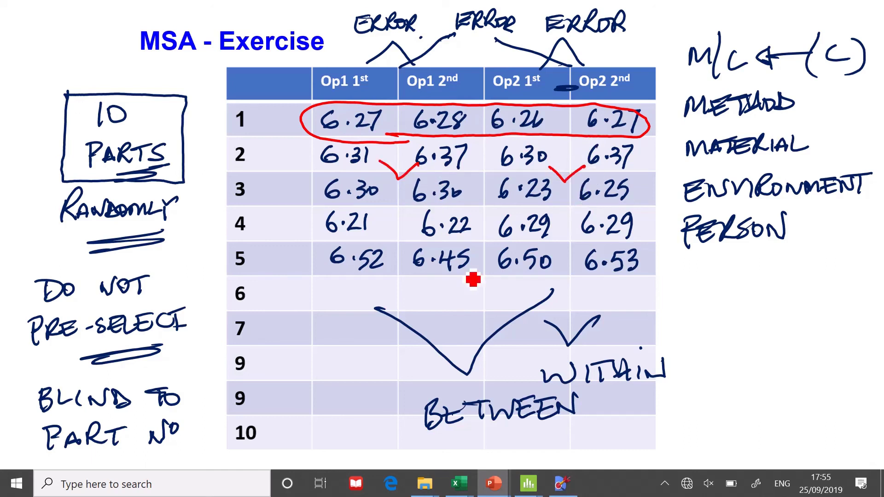
mouse_move(398, 274)
left_mouse_down()
mouse_move(506, 305)
mouse_move(556, 284)
mouse_move(539, 291)
left_mouse_up()
mouse_move(404, 279)
left_mouse_down()
mouse_move(393, 272)
mouse_move(421, 292)
left_mouse_up()
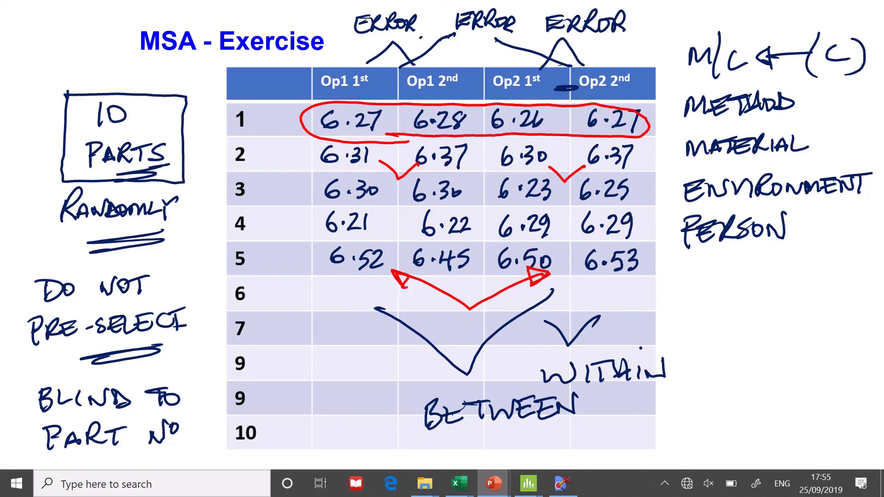